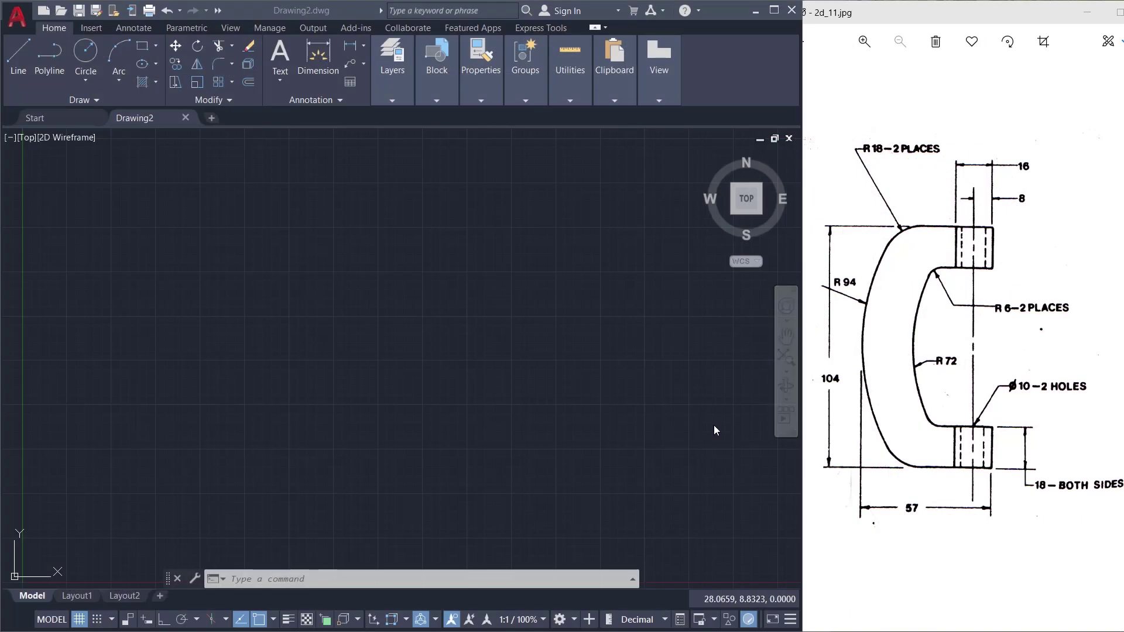
- Undo the last action, then set the drawing limits from 0,0 to 120,120
key(ctrl+z)
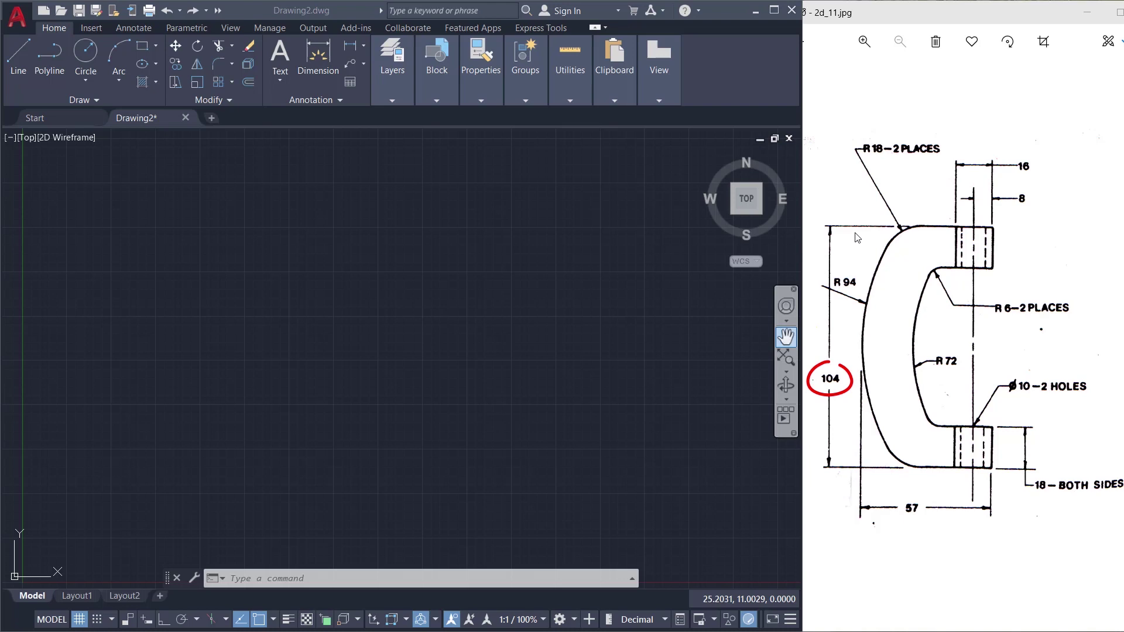
click(325, 581)
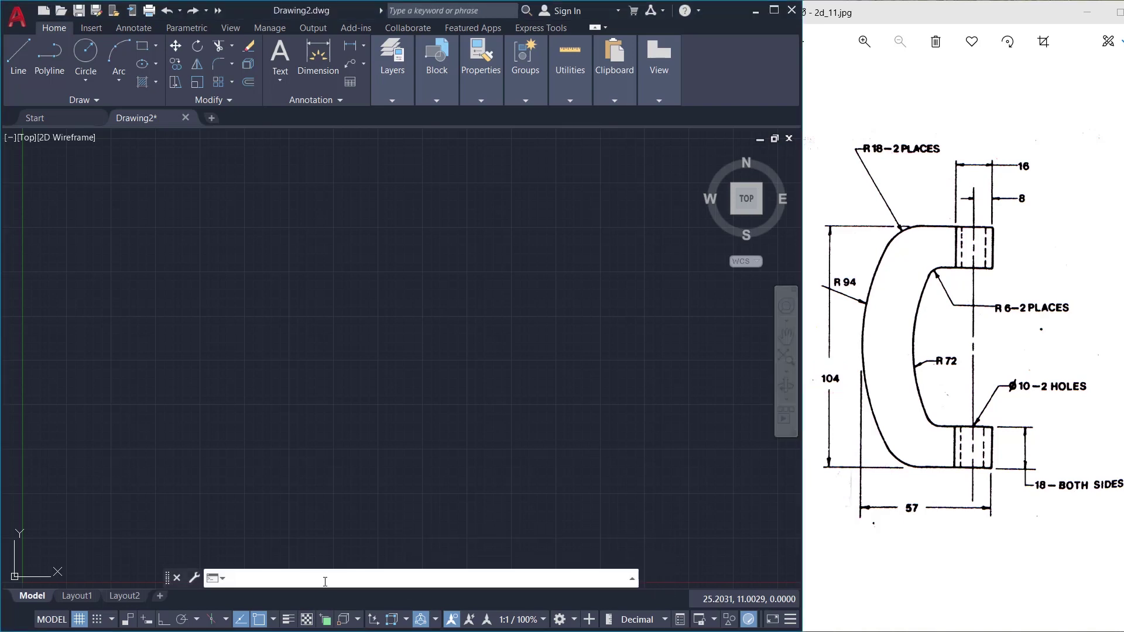
text(LIMITS)
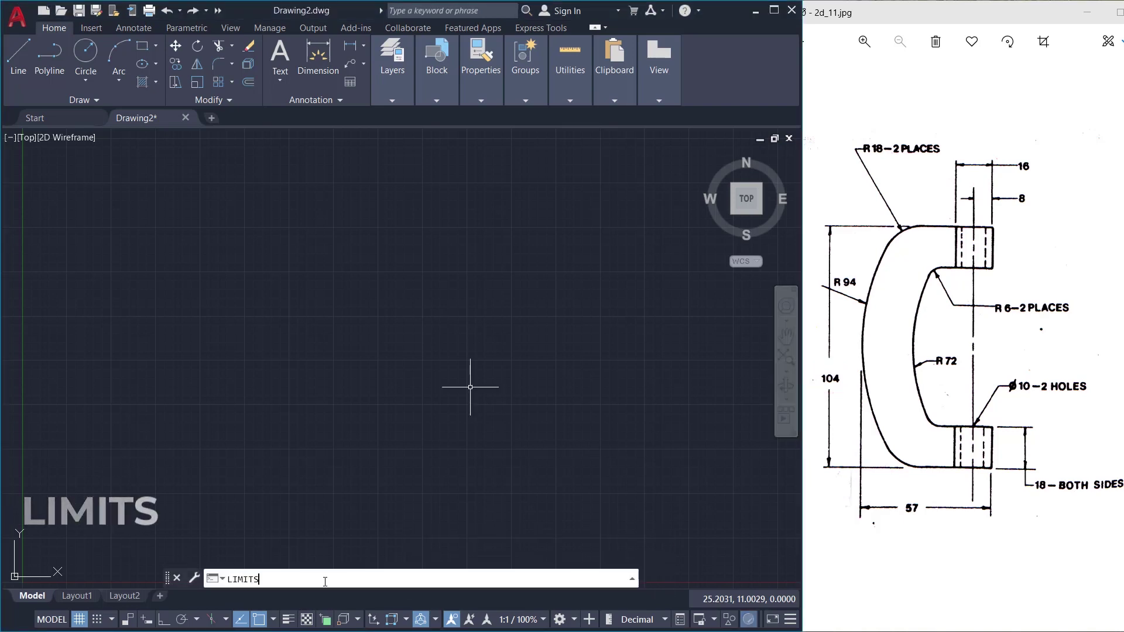
key(Return)
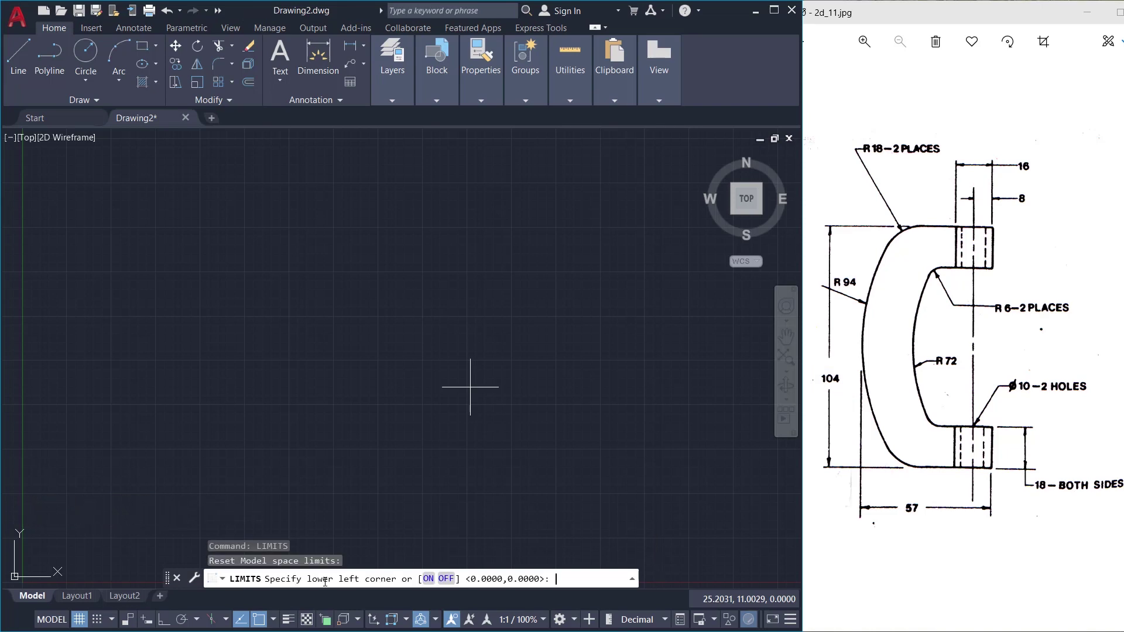
text(0,0)
key(Return)
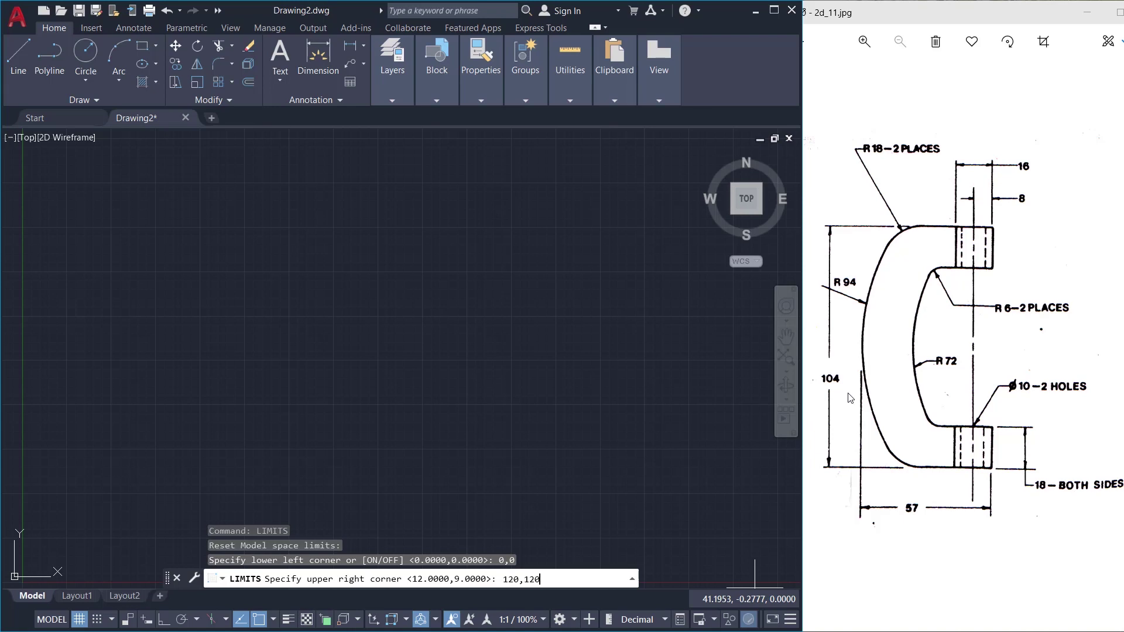
key(Return)
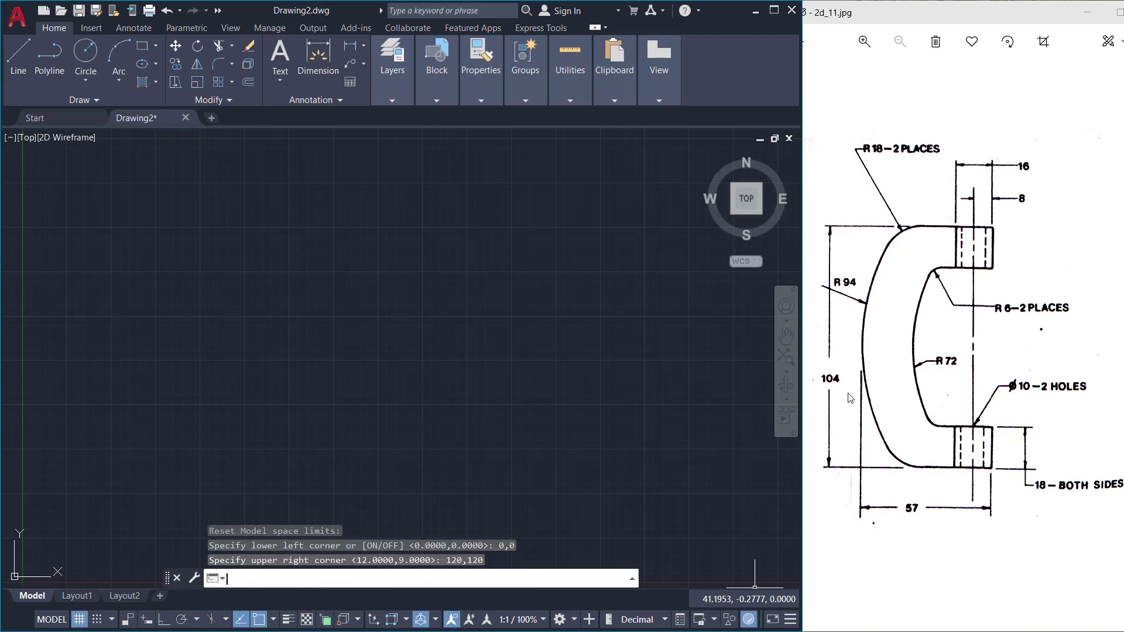
- Zoom All to fit the whole limits area in view
text(z)
key(Return)
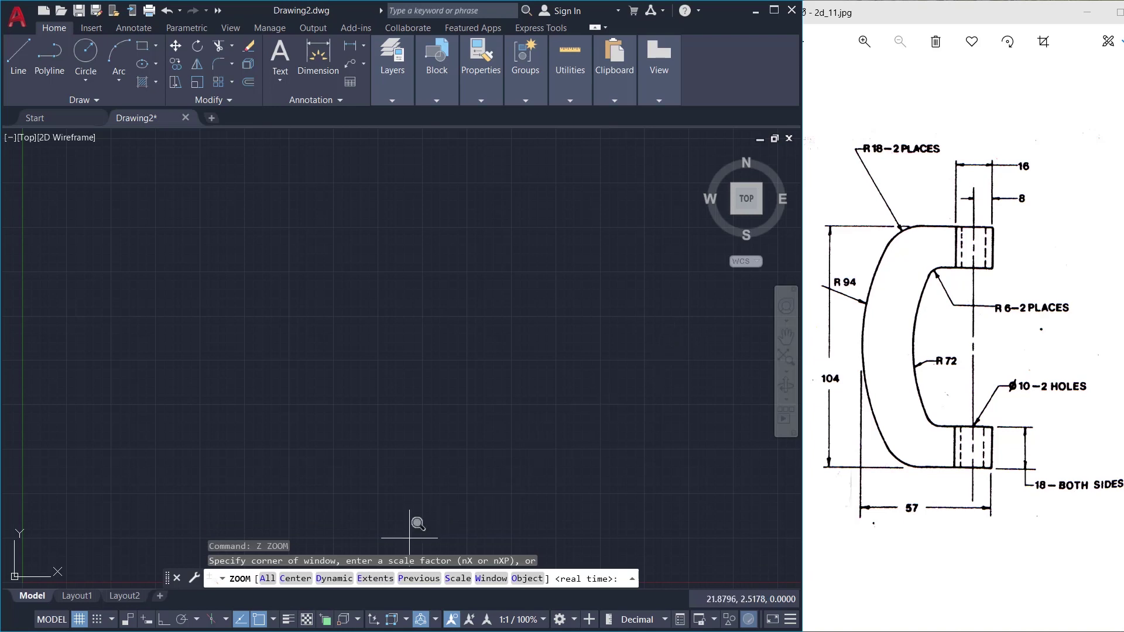
click(268, 578)
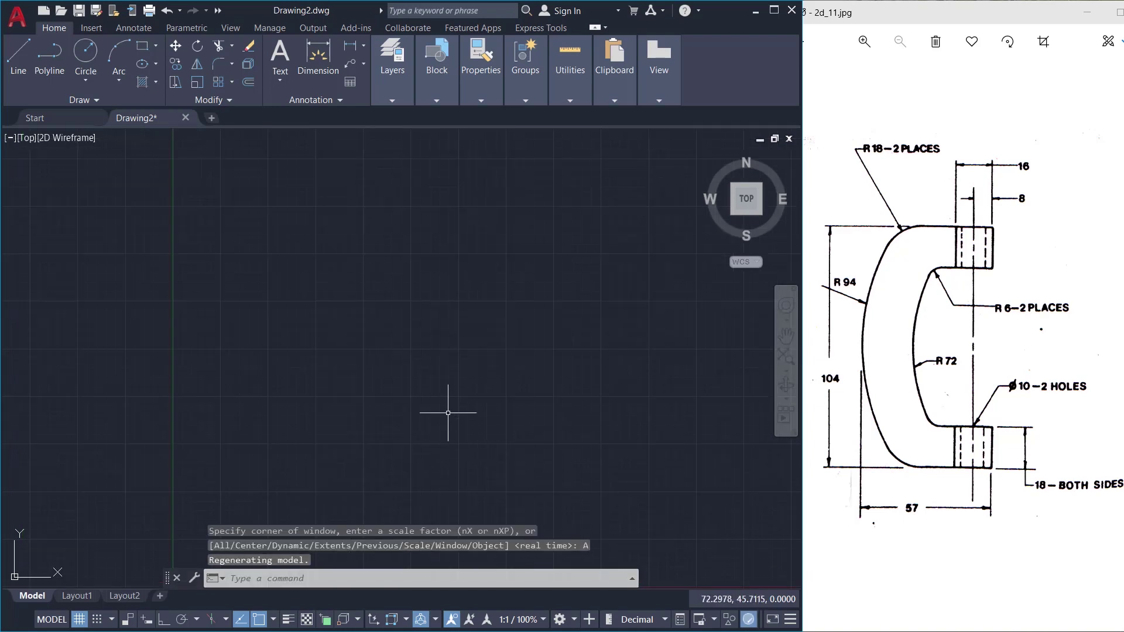
key(Escape)
- With Ortho on, draw an open polyline: 57 bottom, 104 up the left, 57 top
click(51, 56)
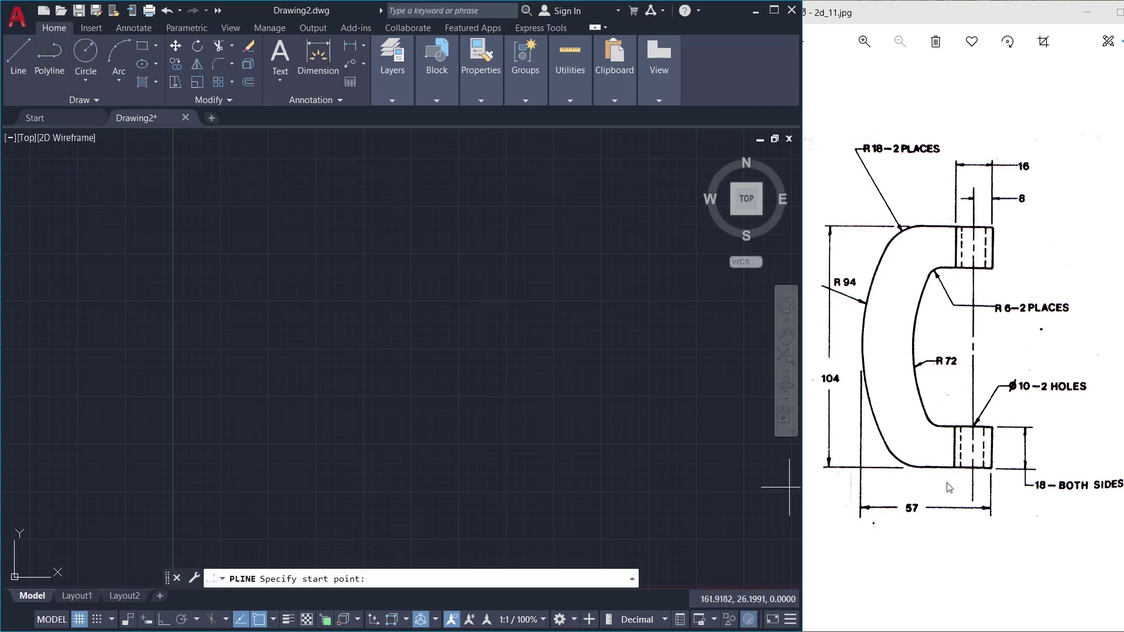
click(531, 518)
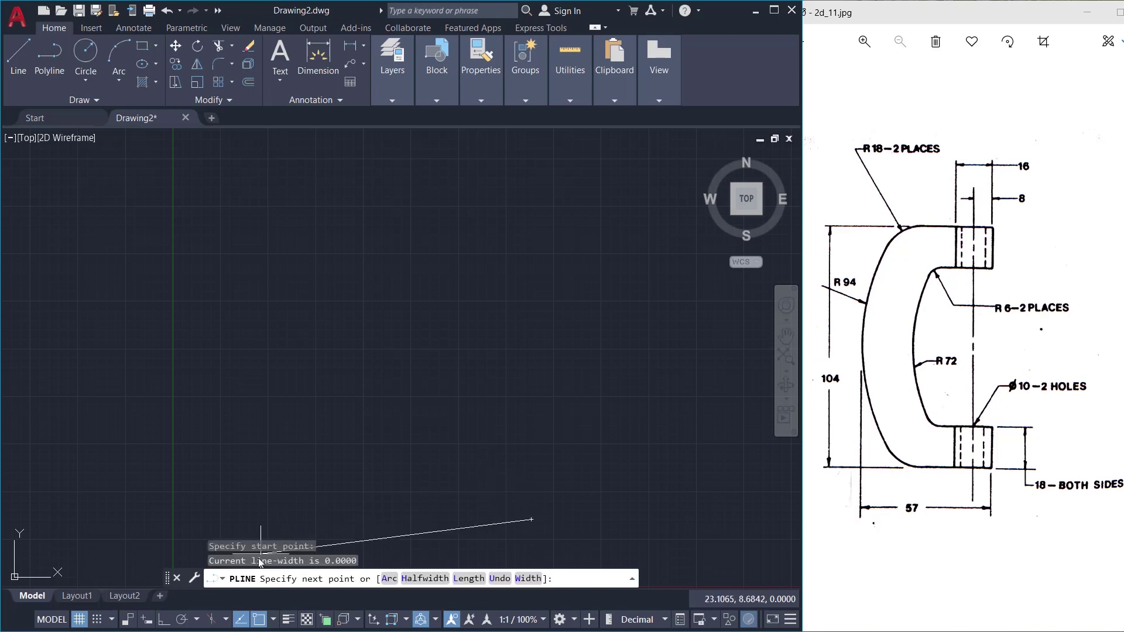
click(165, 622)
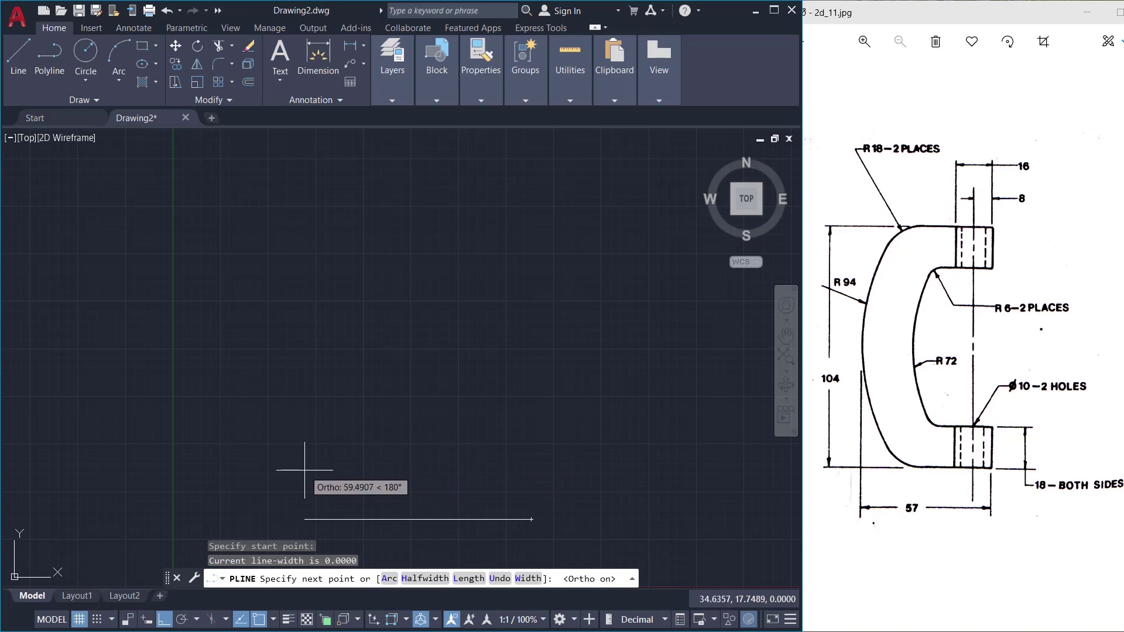
text(57)
key(Return)
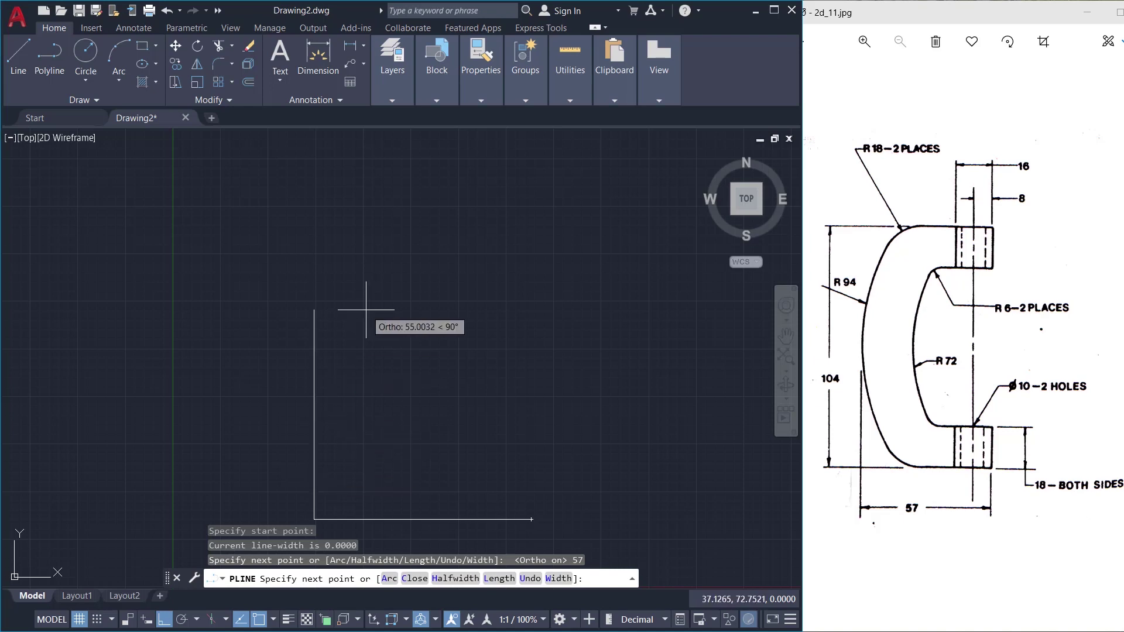
key(Return)
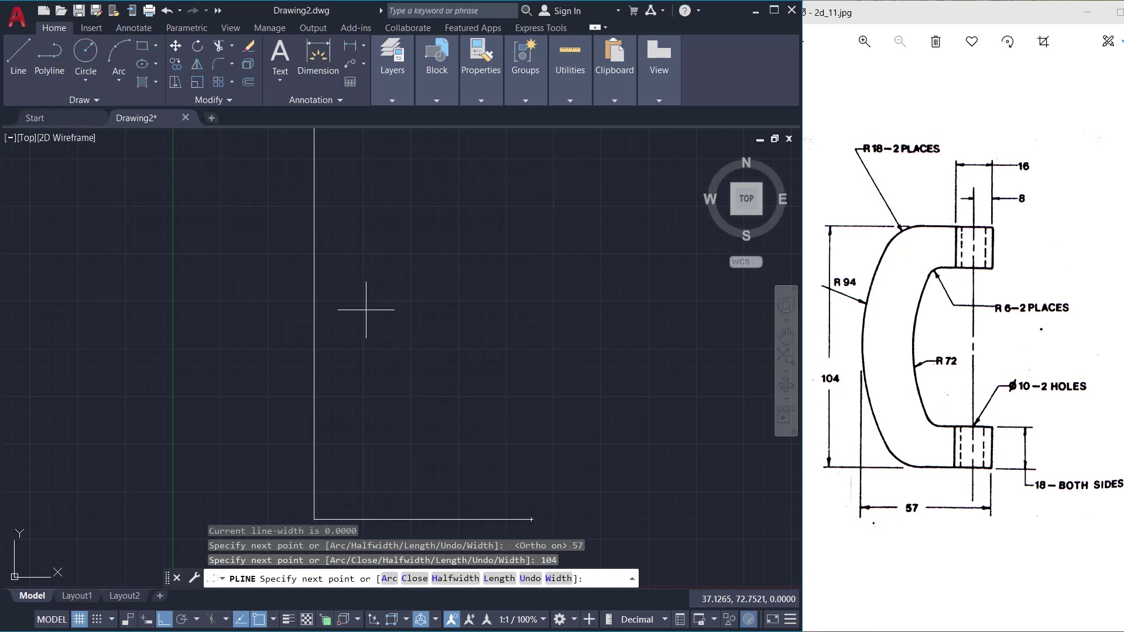
scroll(366, 329, down, 5)
scroll(366, 329, up, 4)
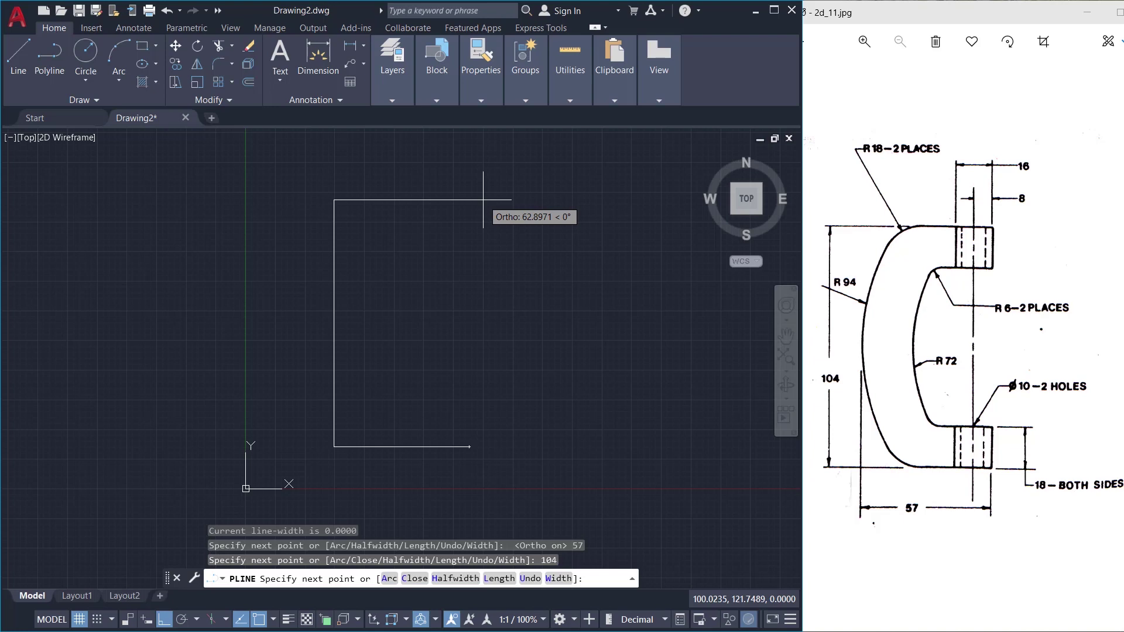
text(57)
key(Return)
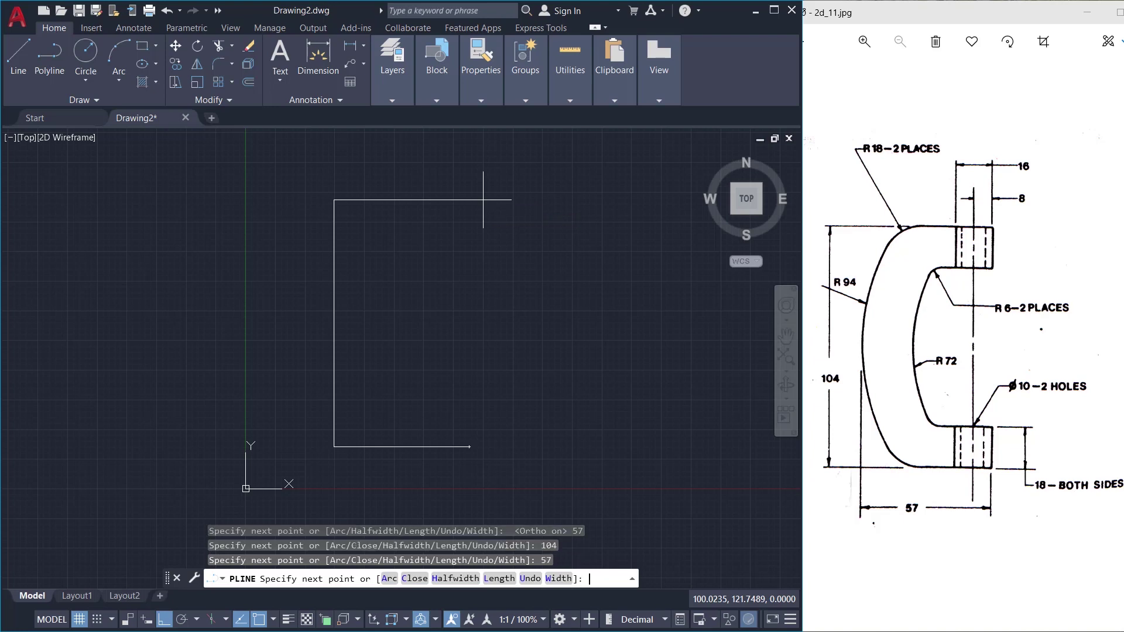
key(Return)
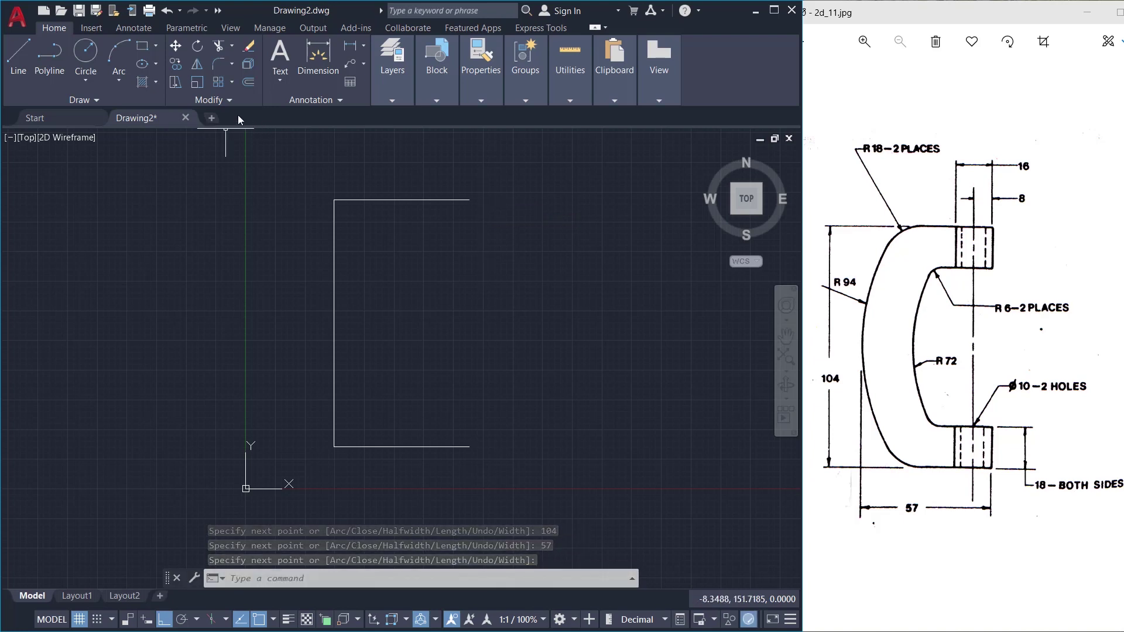
click(248, 82)
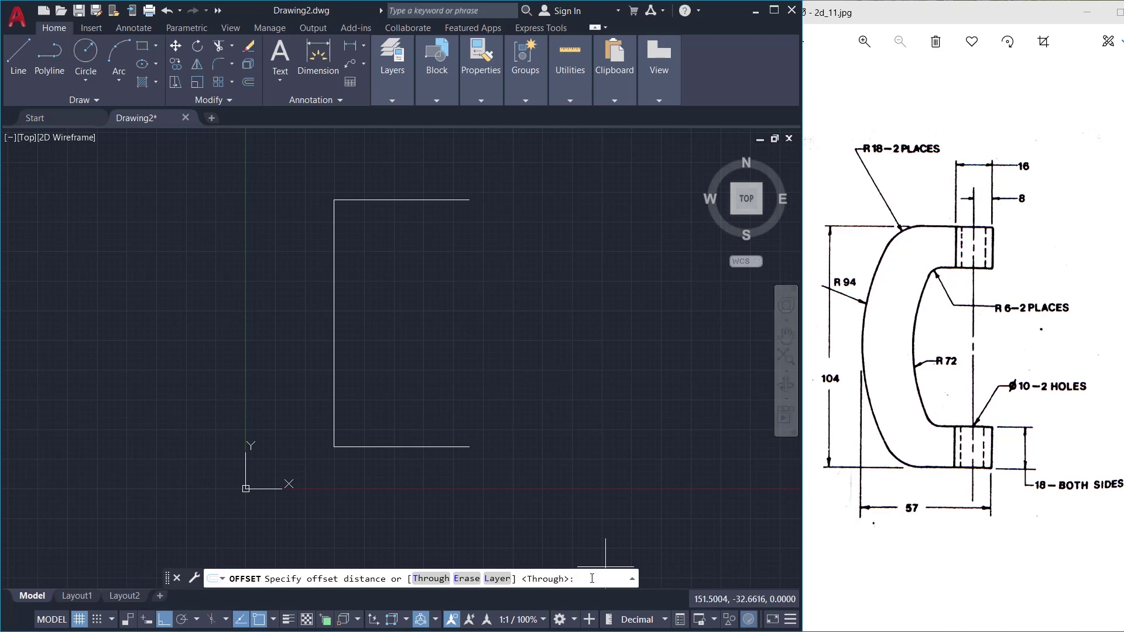
- Offset the C-shaped polyline 18 units inward to form the inner outline
text(18)
key(Return)
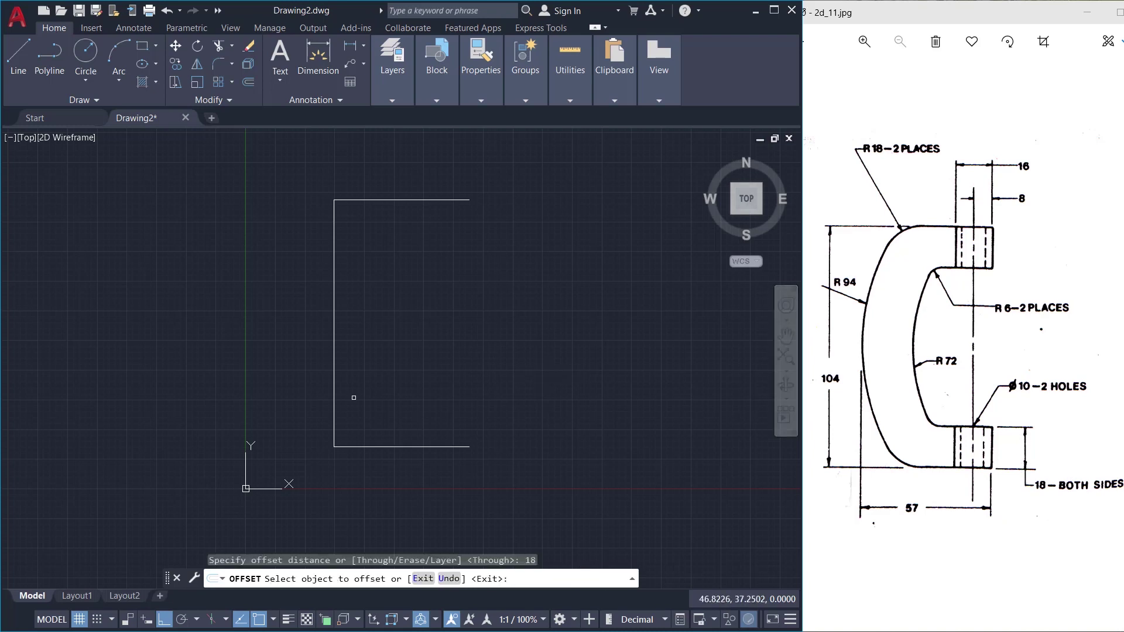
click(334, 371)
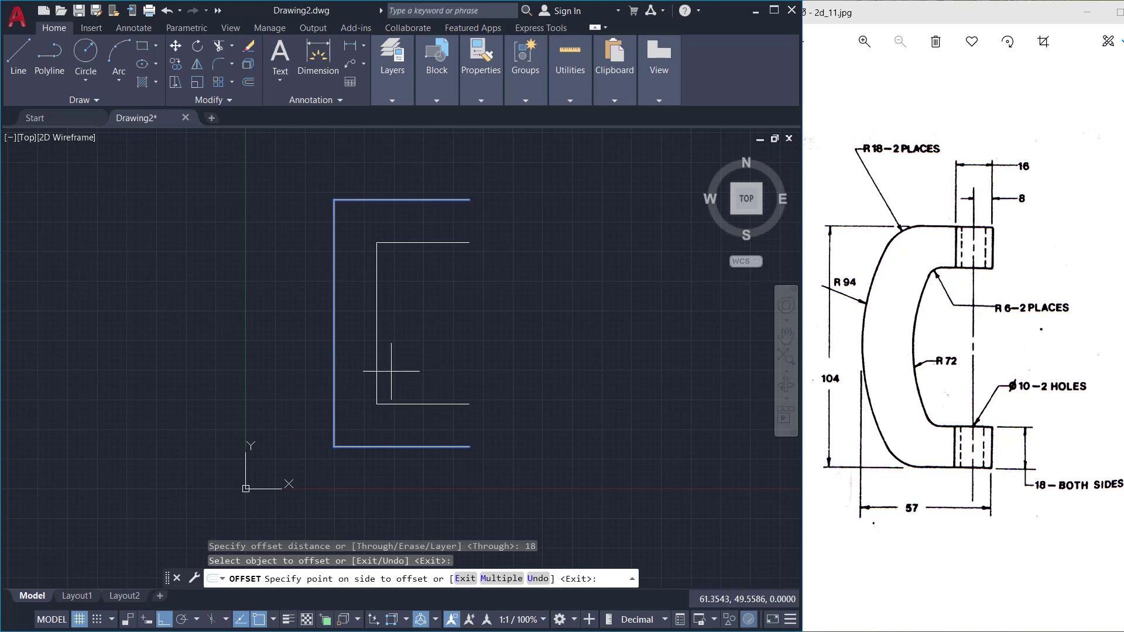
click(421, 359)
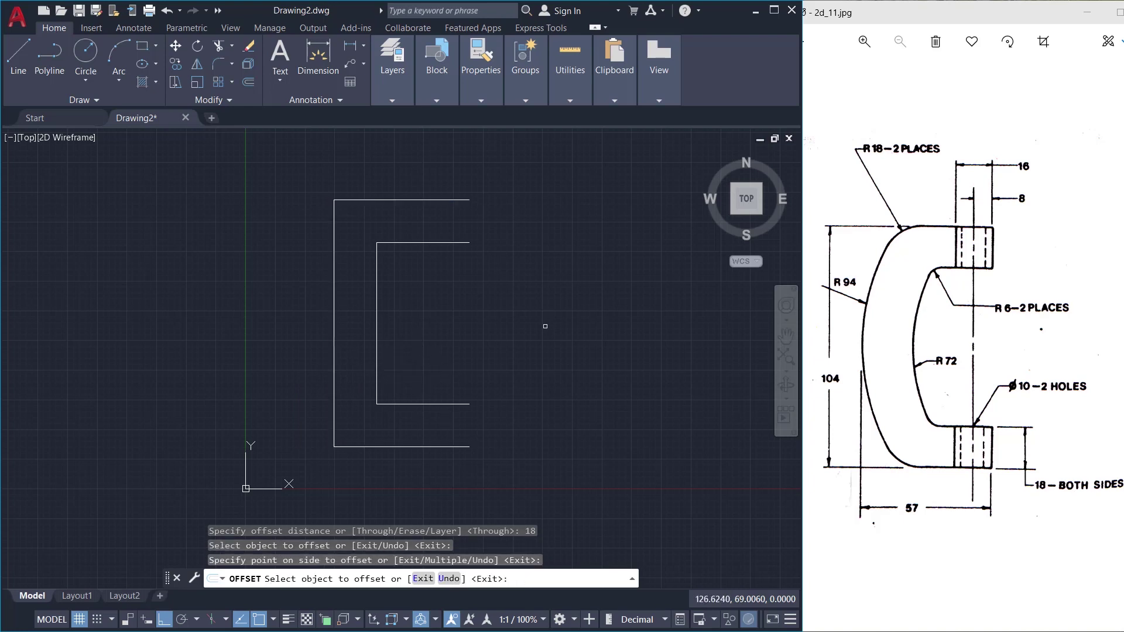
key(Return)
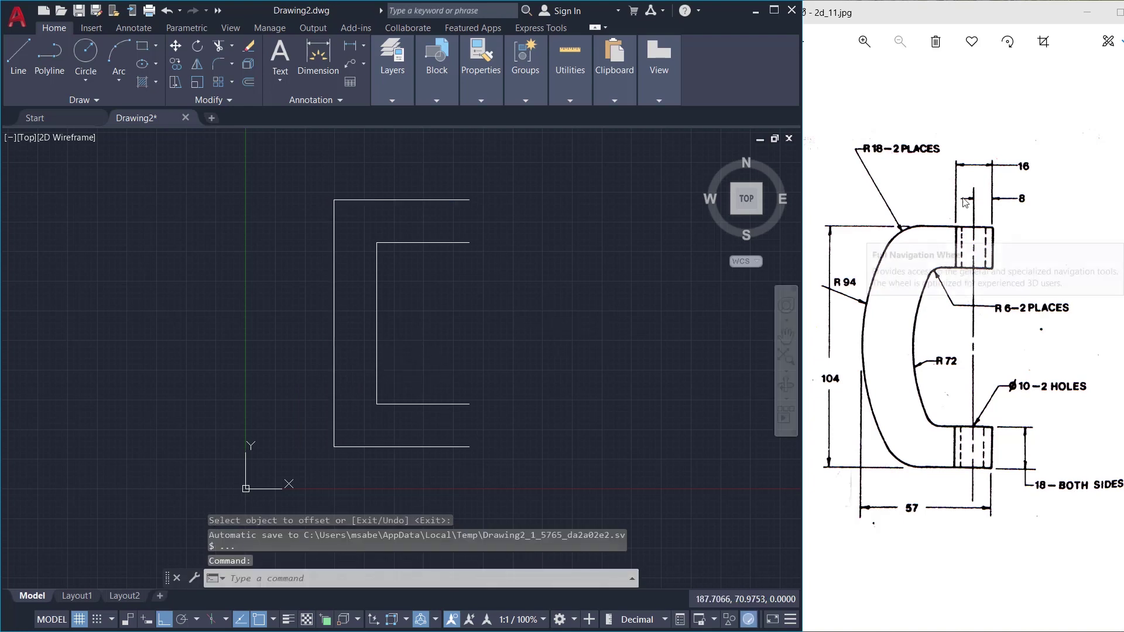
click(18, 55)
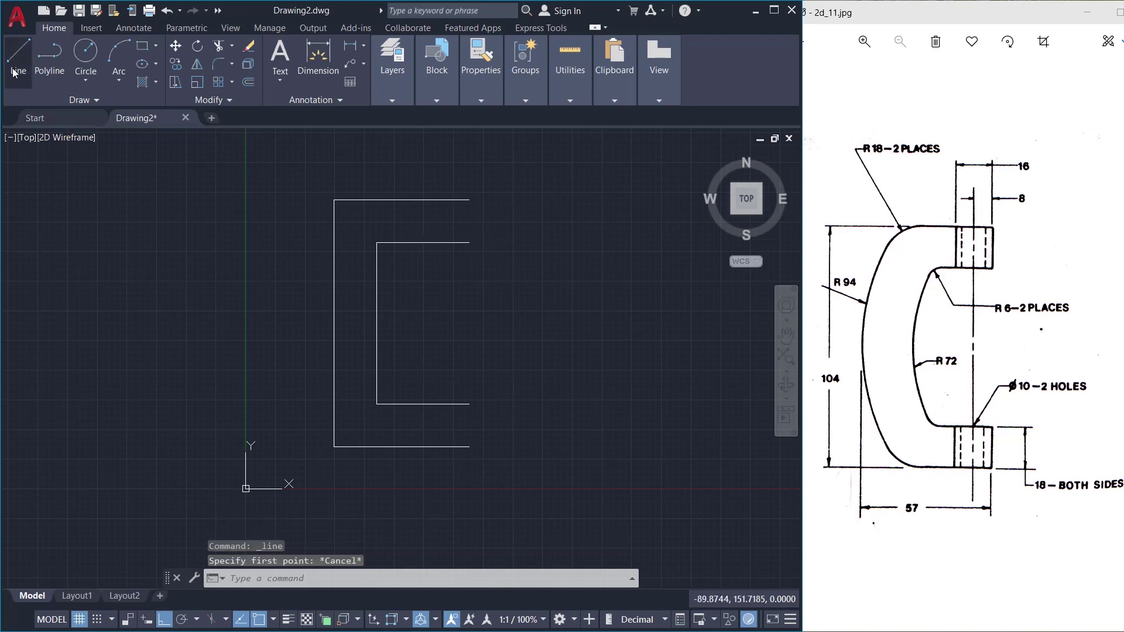
- Draw a vertical line joining the corners at the top flange's open end
click(469, 242)
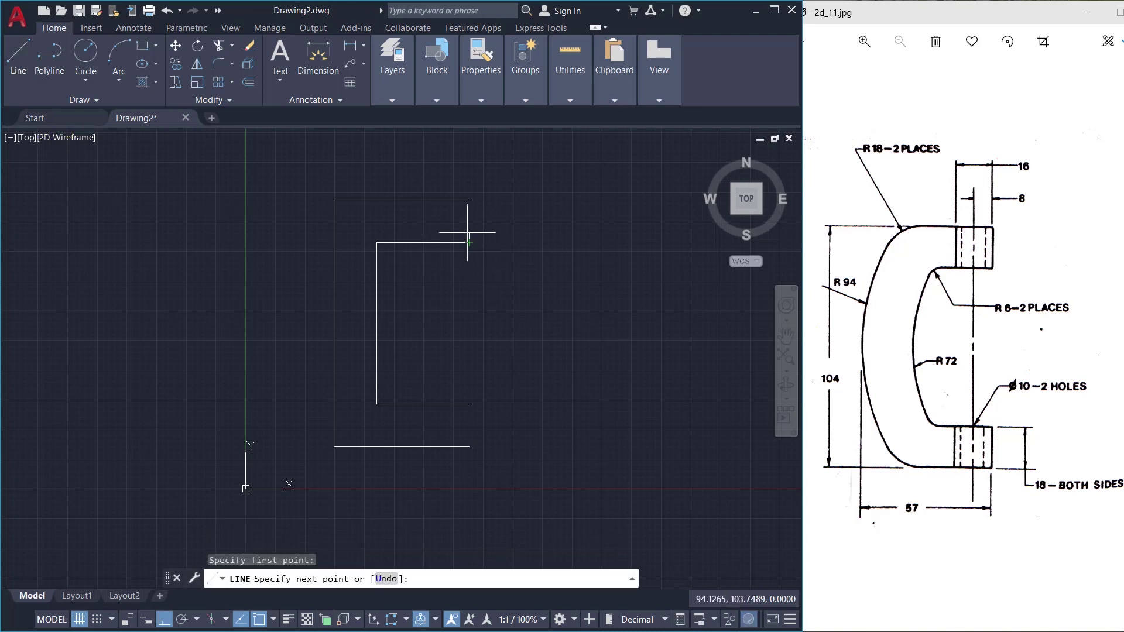
click(469, 200)
key(Escape)
scroll(457, 187, up, 6)
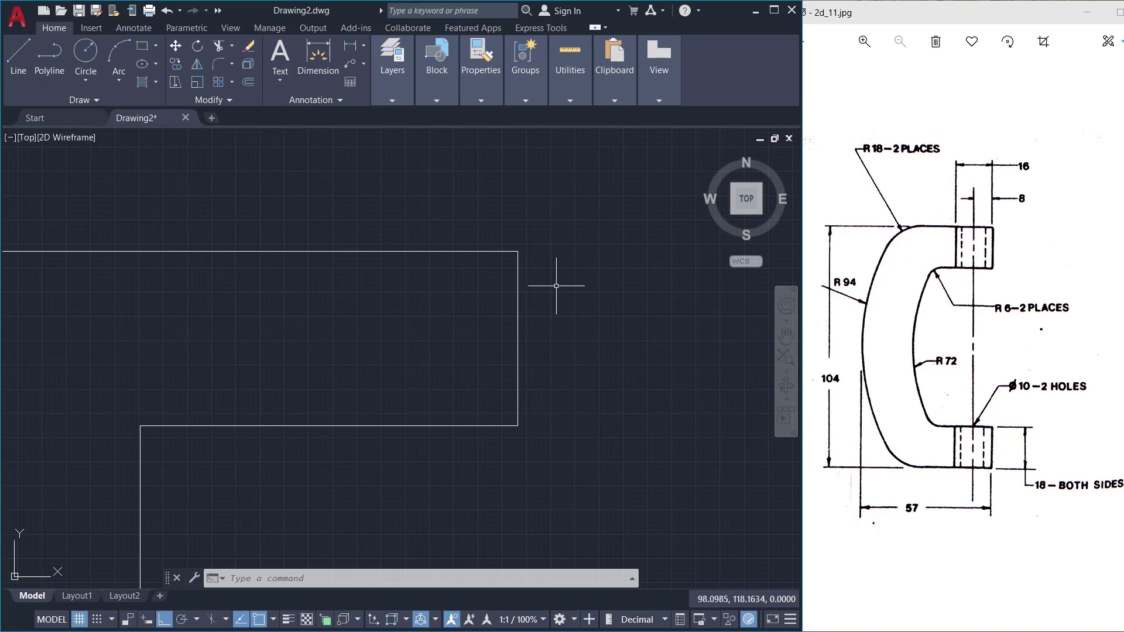
- Offset that flange end line 16 units inward
click(247, 82)
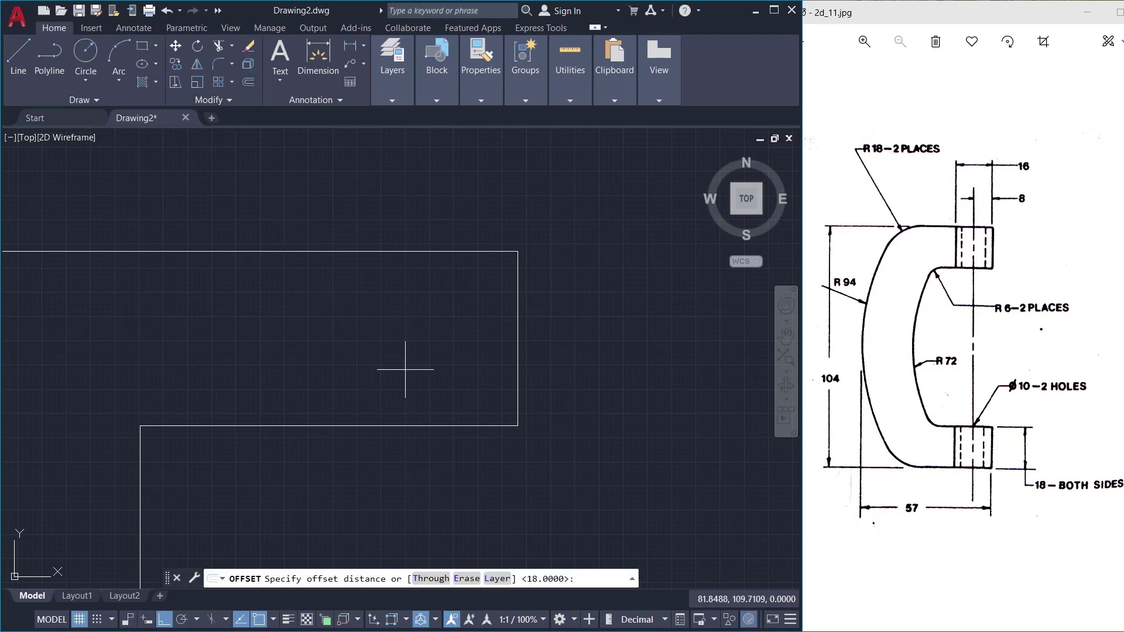
text(16)
key(Return)
click(517, 350)
click(403, 364)
key(Return)
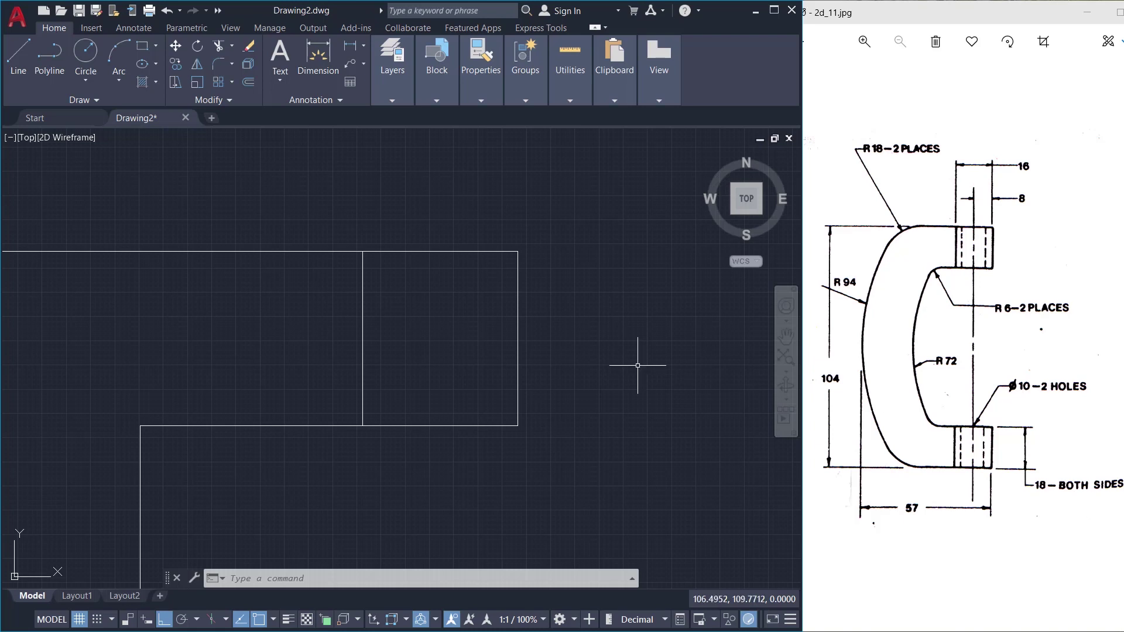
click(18, 64)
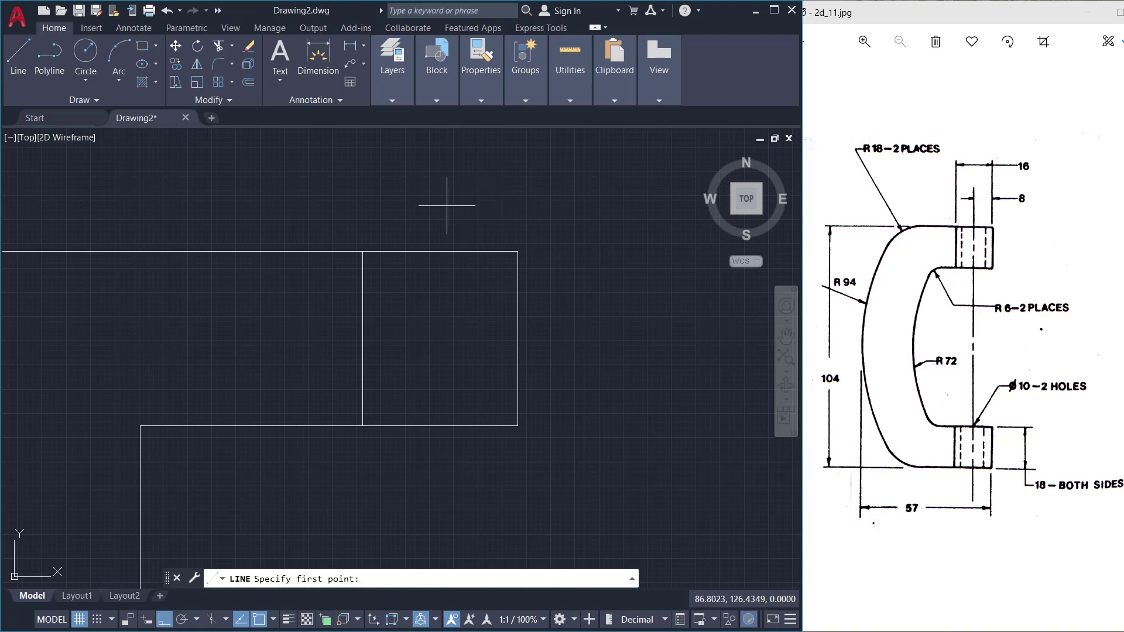
- With Ortho off, draw a line from the lug top's midpoint (m2p) perpendicular to its lower edge
key(F8)
shift+right_click(472, 178)
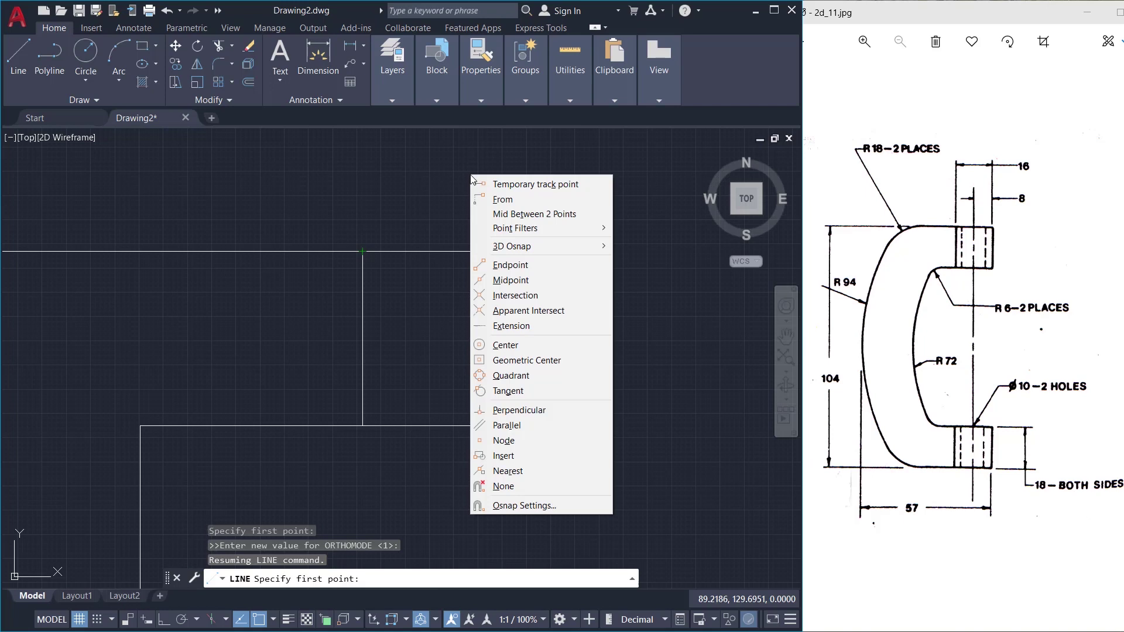
click(515, 215)
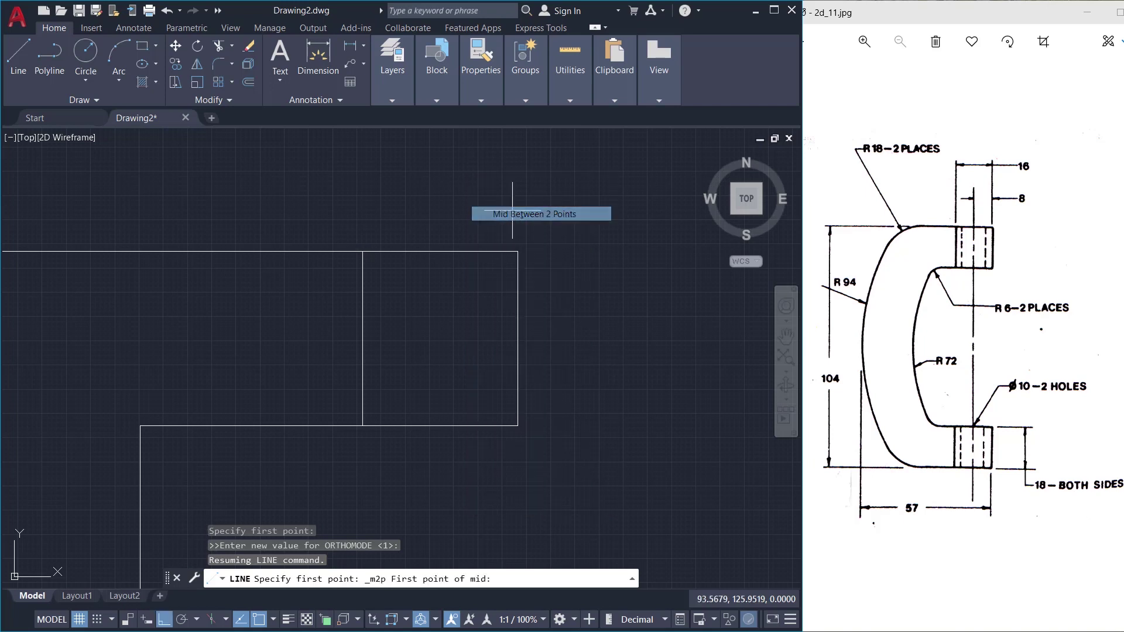
click(362, 252)
click(517, 252)
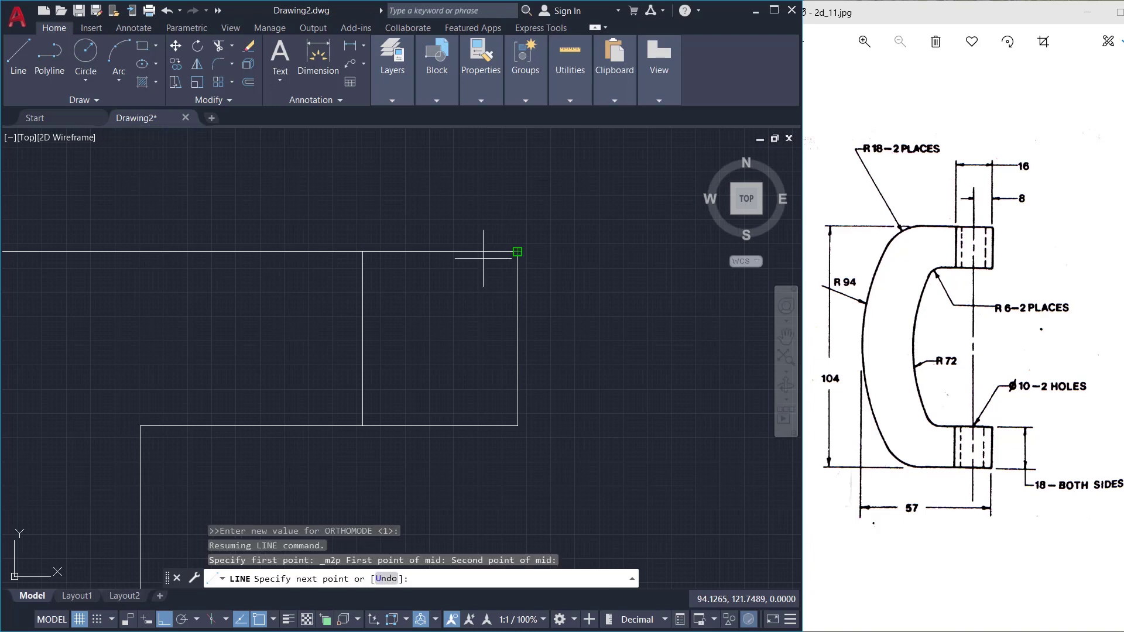
shift+right_click(436, 316)
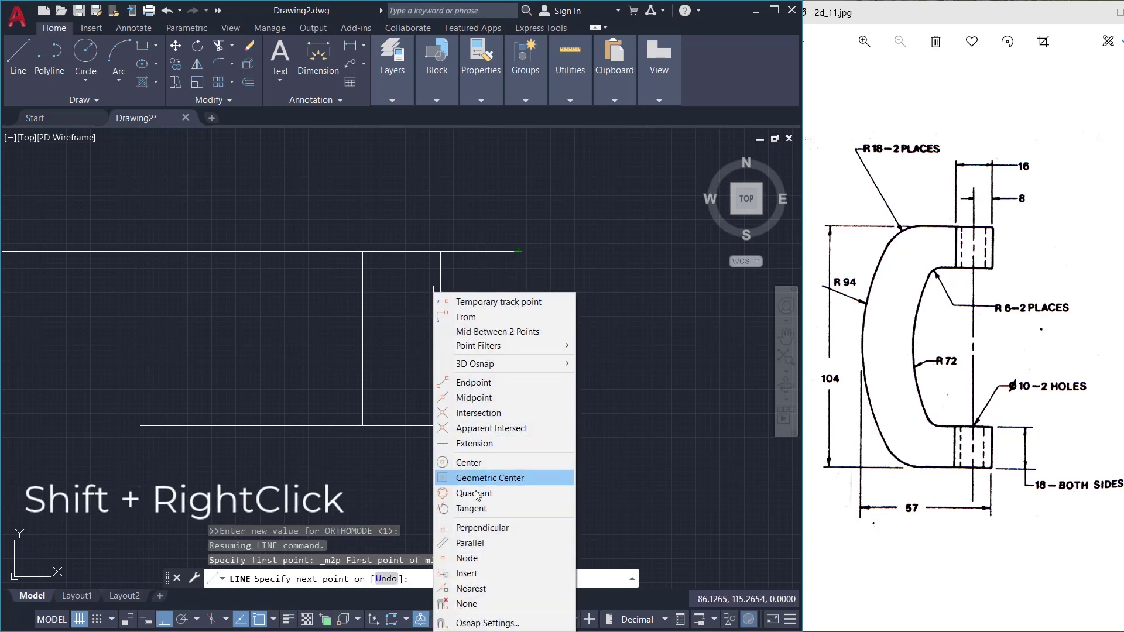
click(482, 528)
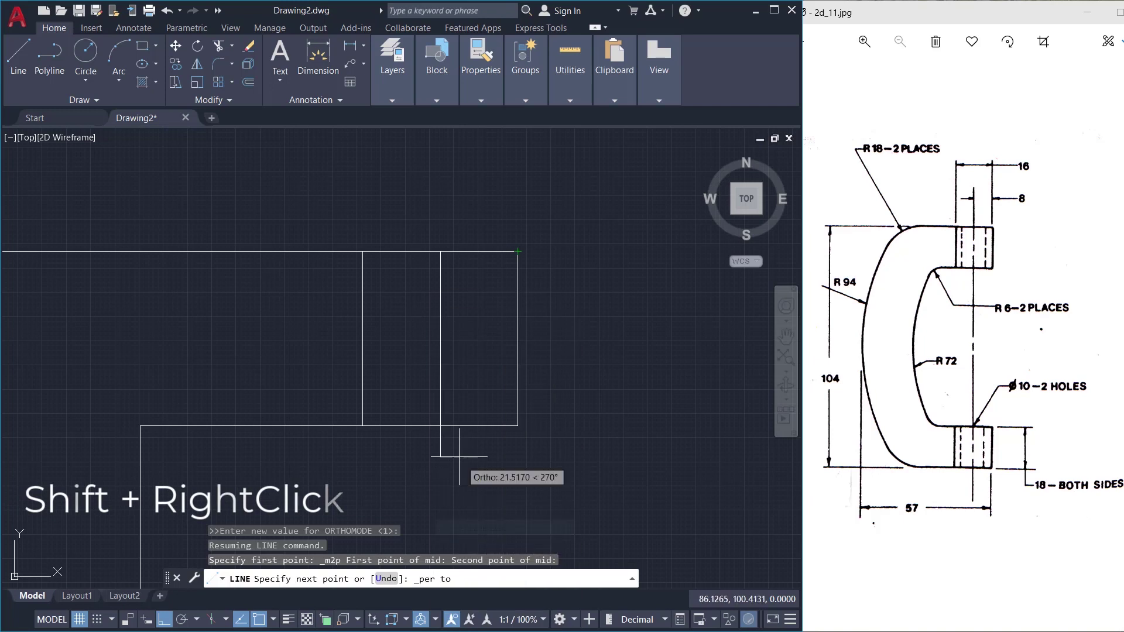
click(444, 432)
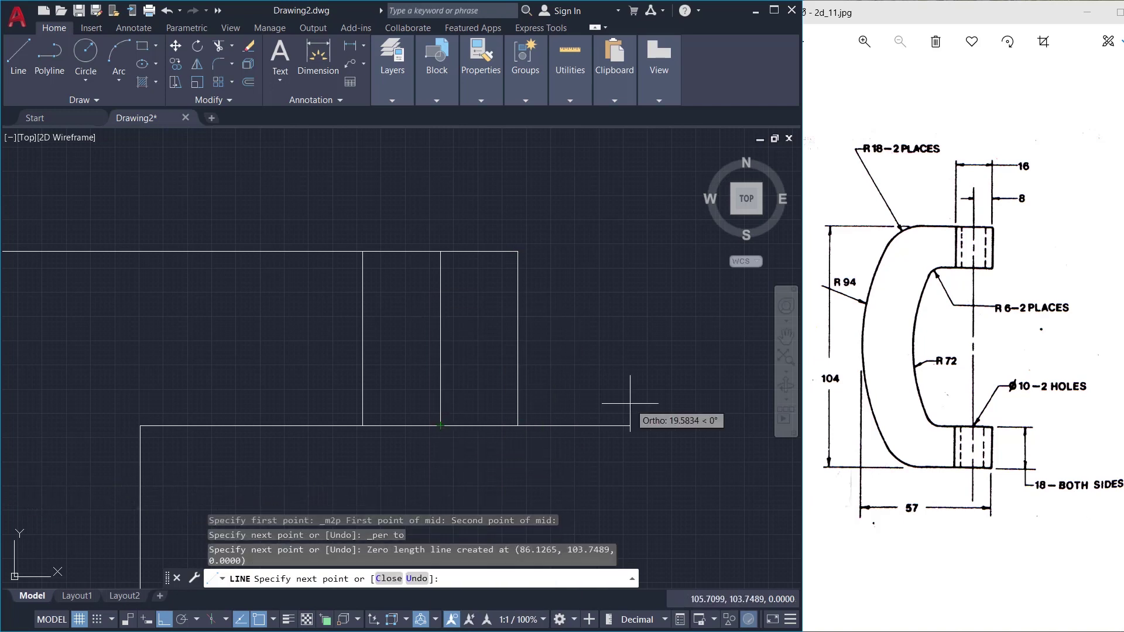
key(Return)
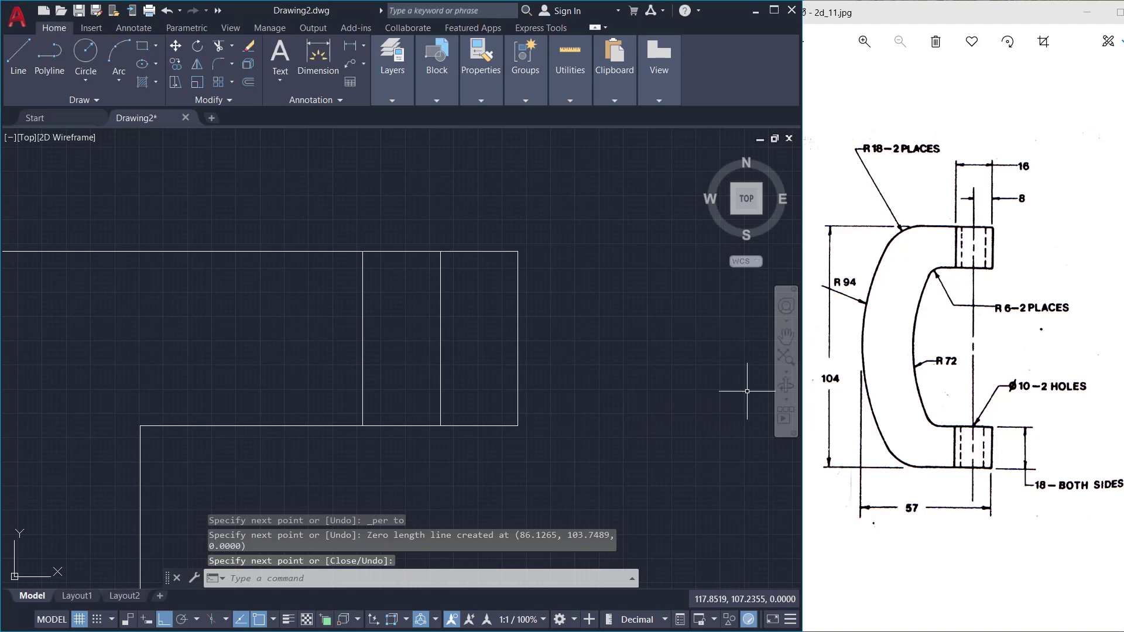
click(249, 82)
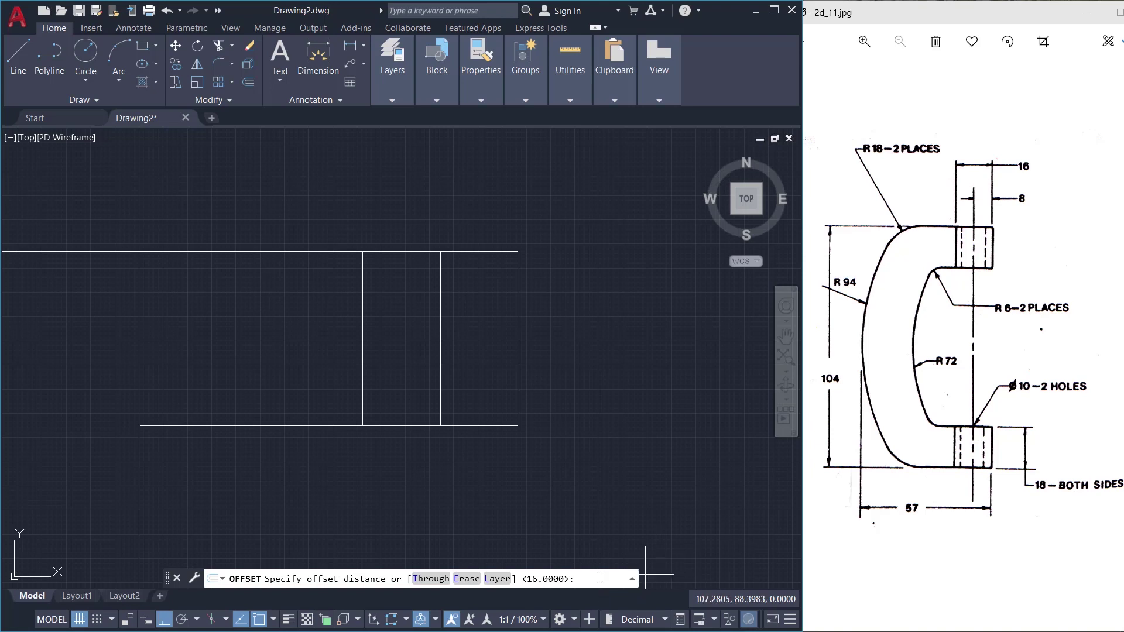
- Offset the centre line 5 units to the right and 5 units to the left
text(5)
key(Return)
click(440, 373)
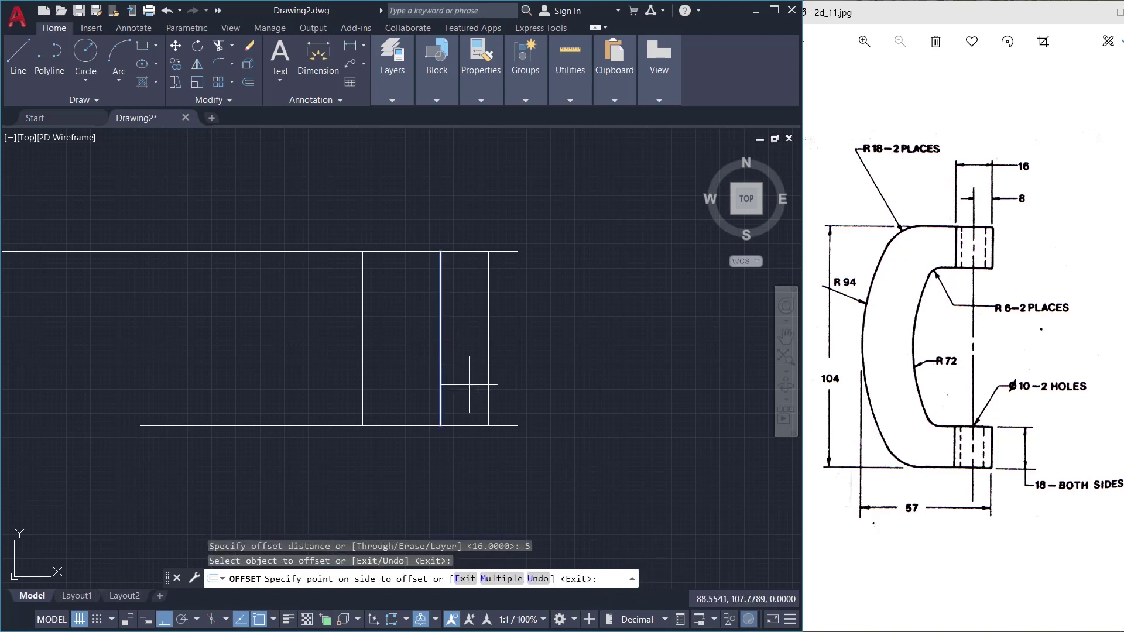
click(478, 379)
click(439, 378)
click(402, 373)
key(Escape)
scroll(462, 205, down, 2)
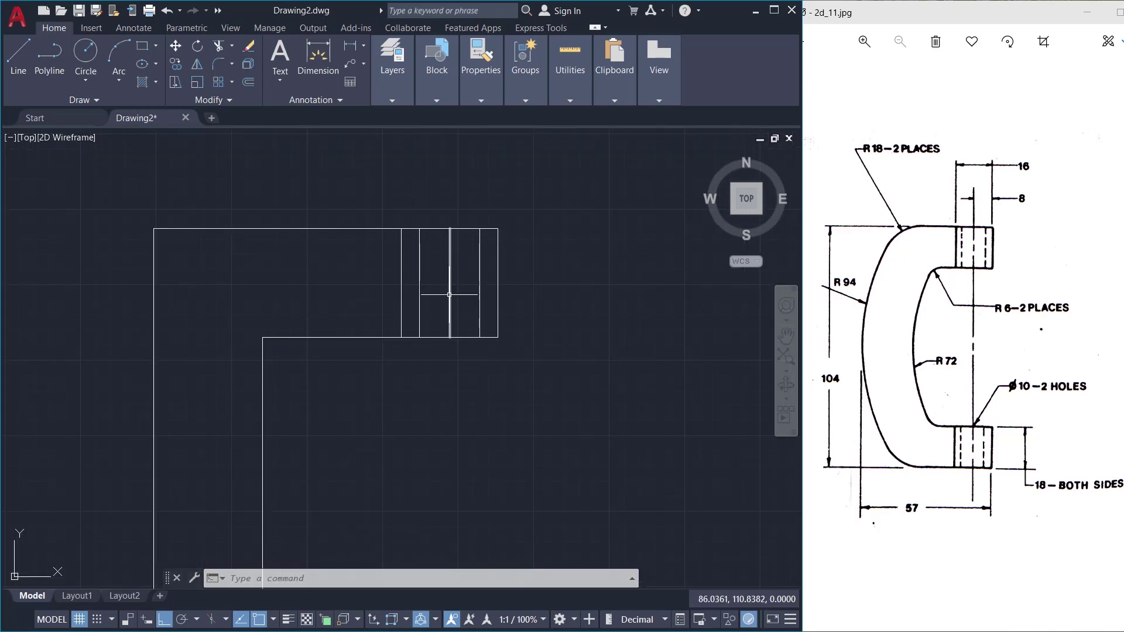
key(Escape)
click(449, 295)
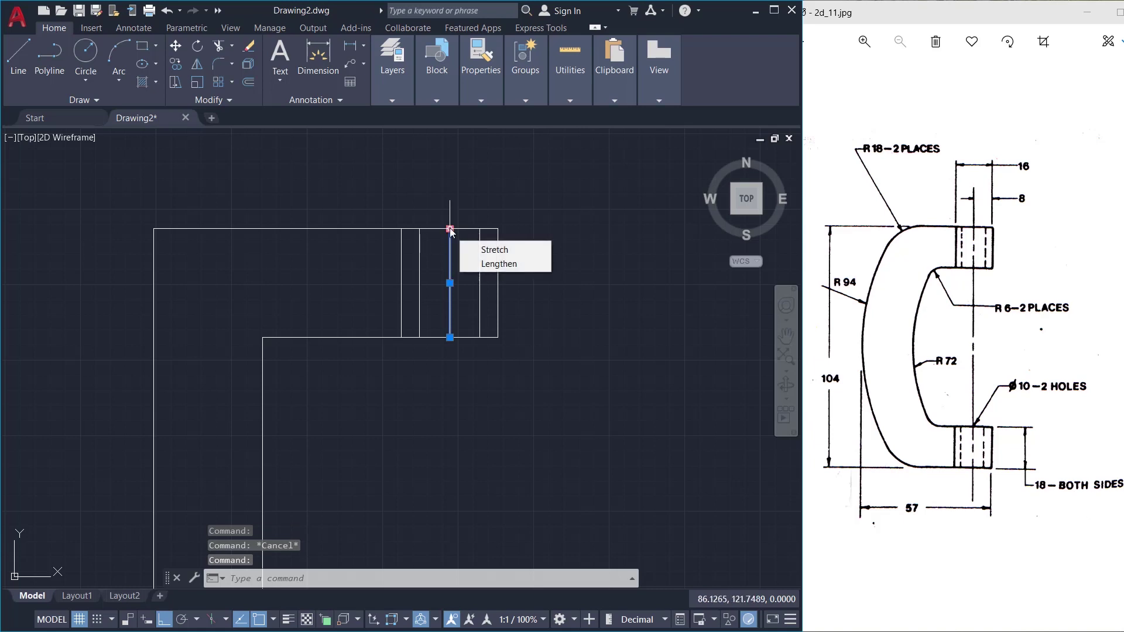
- Grip-stretch the centre line above the top arm and below the bottom arm, then zoom extents
click(449, 229)
click(450, 197)
click(450, 338)
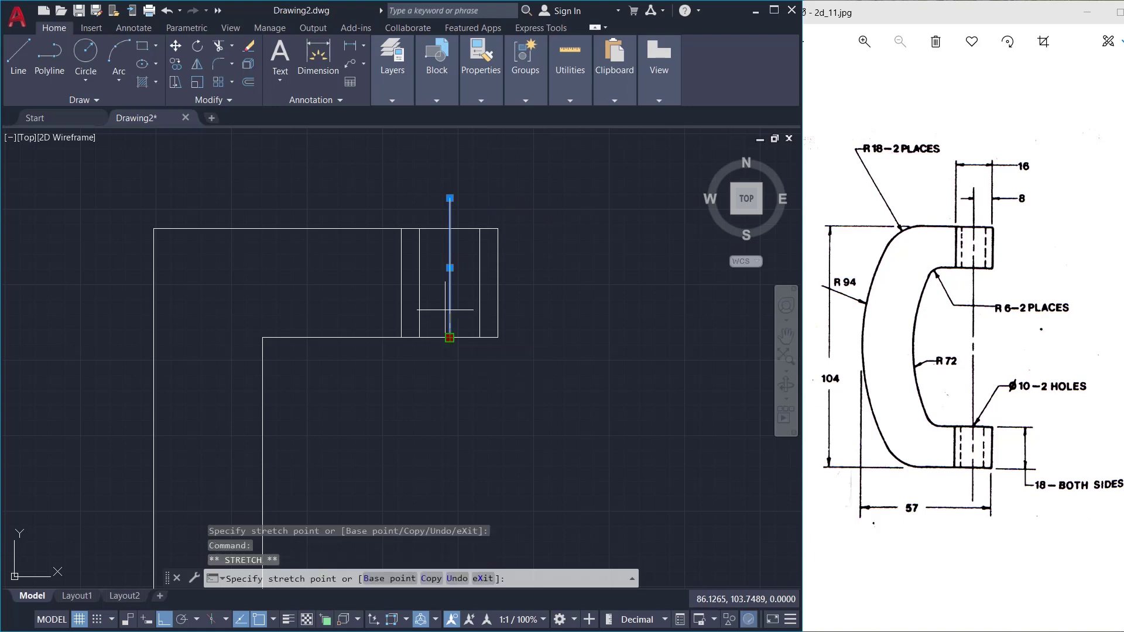
scroll(446, 309, down, 4)
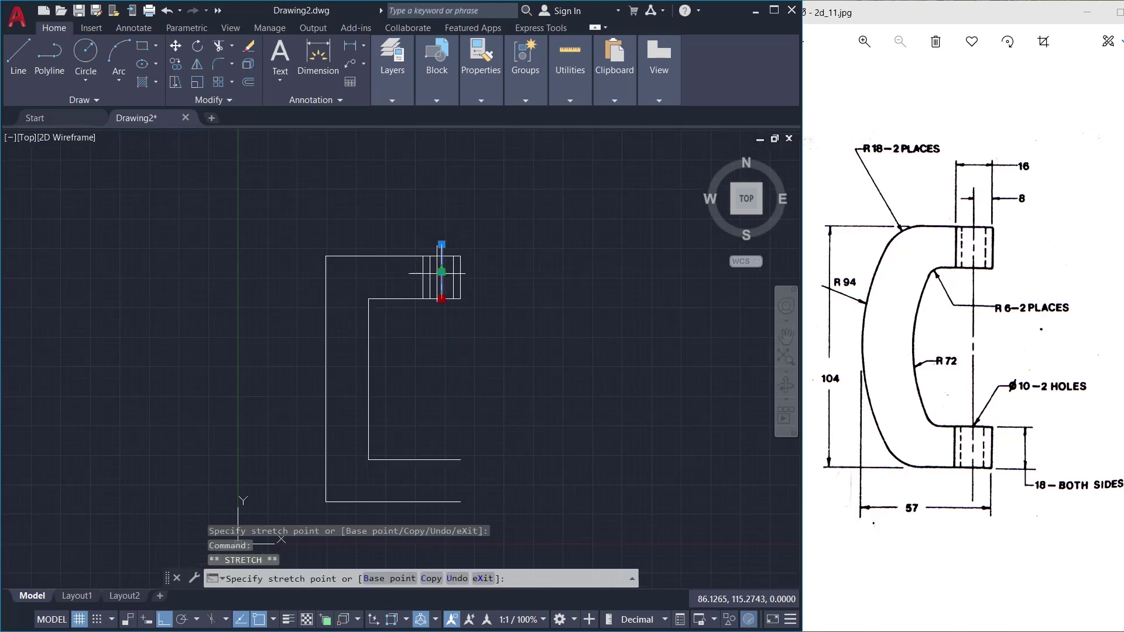
click(459, 517)
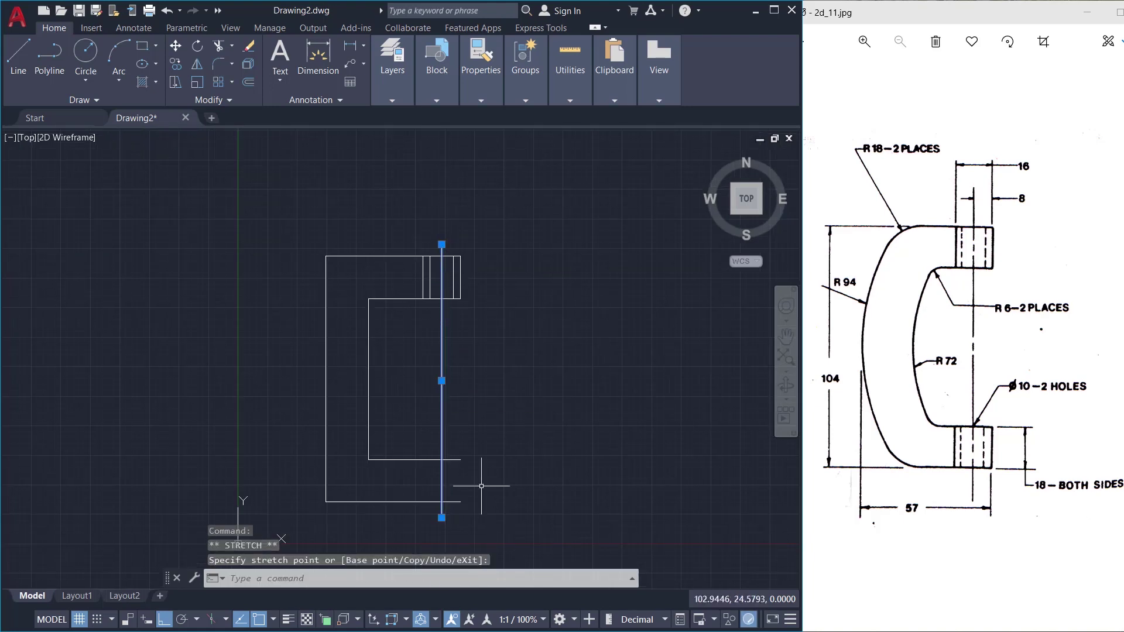
key(Escape)
middle_click(577, 343)
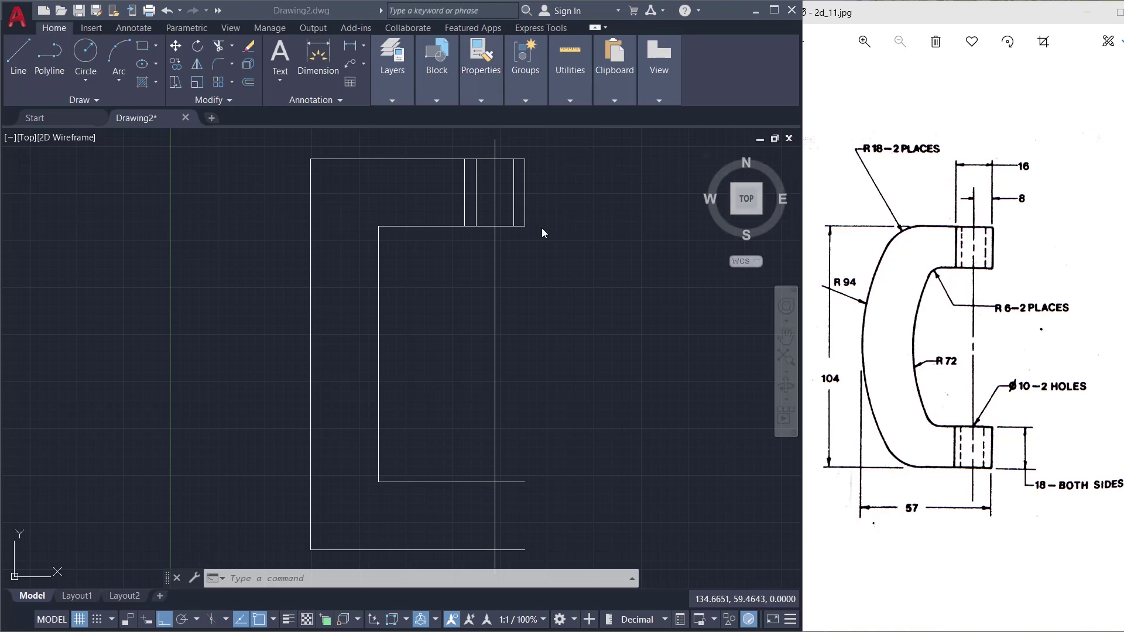
- Load the CENTER and DASHED linetypes through the Linetype dropdown's Other option
click(480, 101)
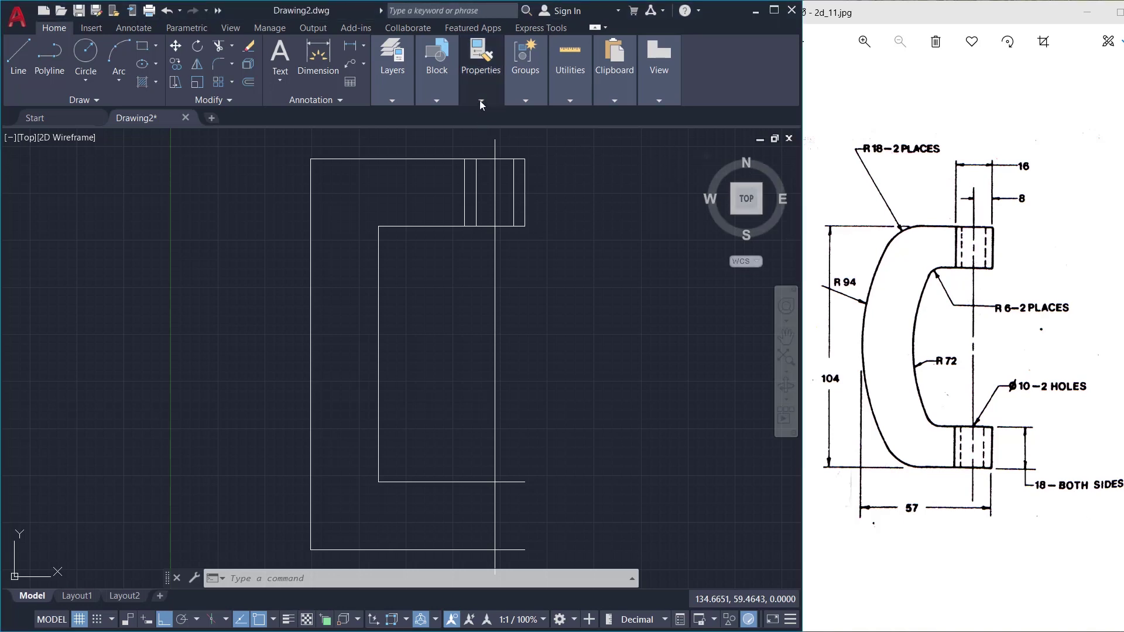
click(480, 100)
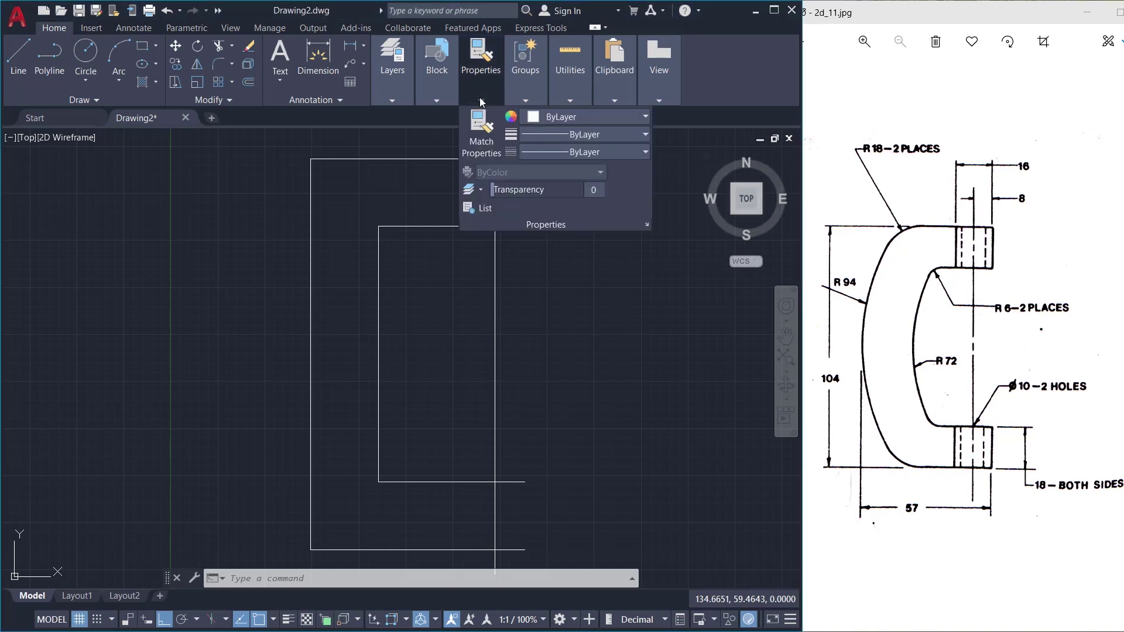
click(599, 151)
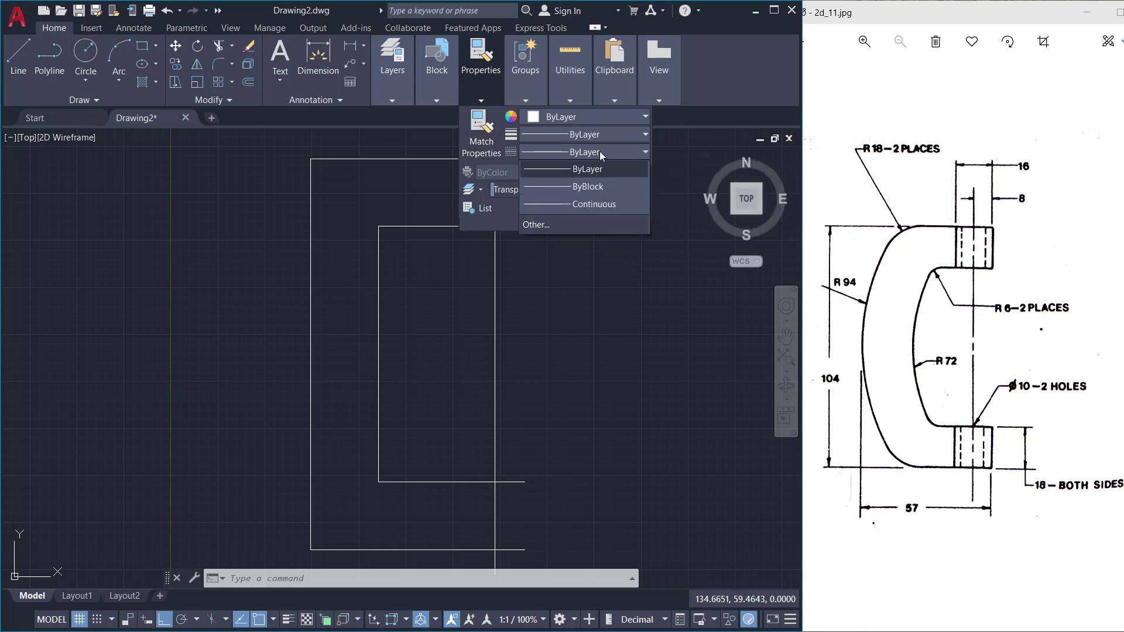
click(541, 224)
click(531, 201)
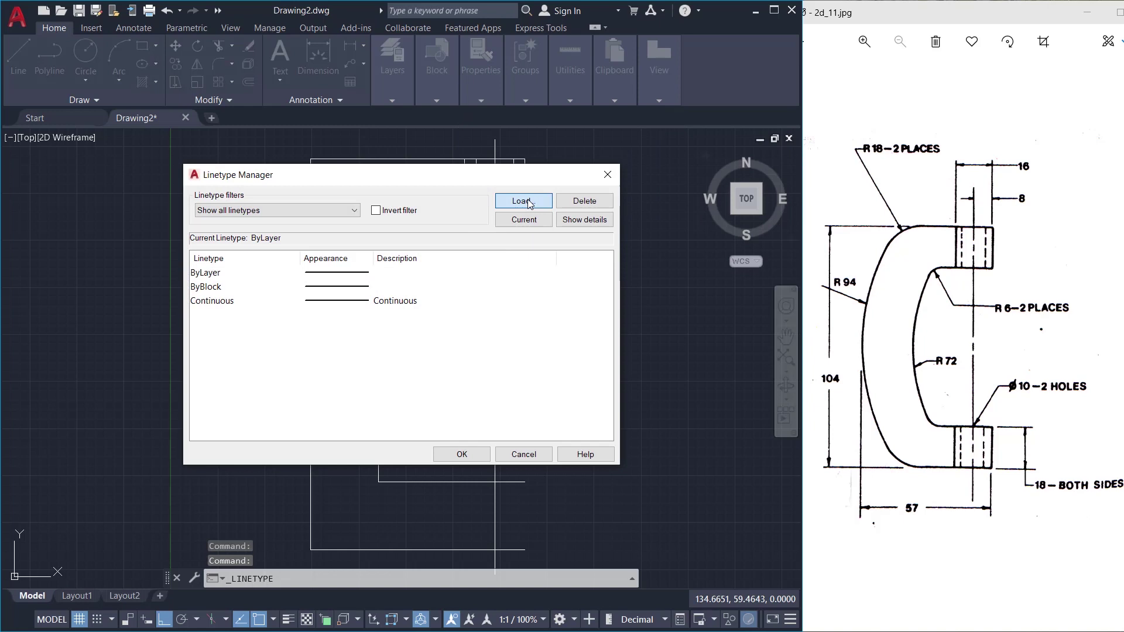
drag(553, 291, 553, 328)
click(258, 335)
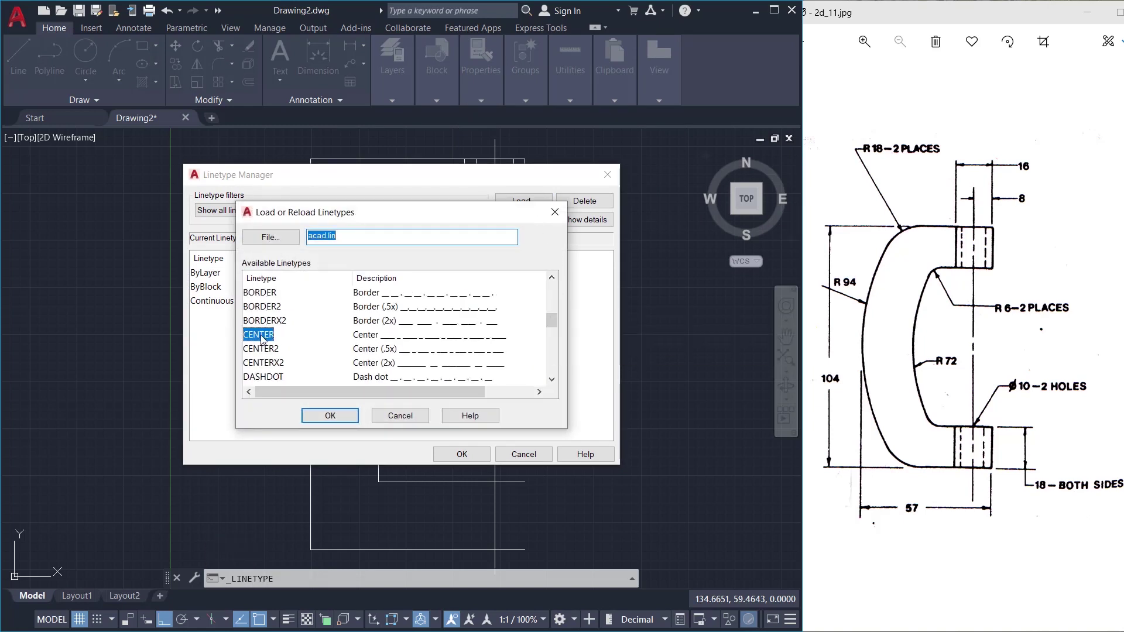
scroll(551, 340, down, 2)
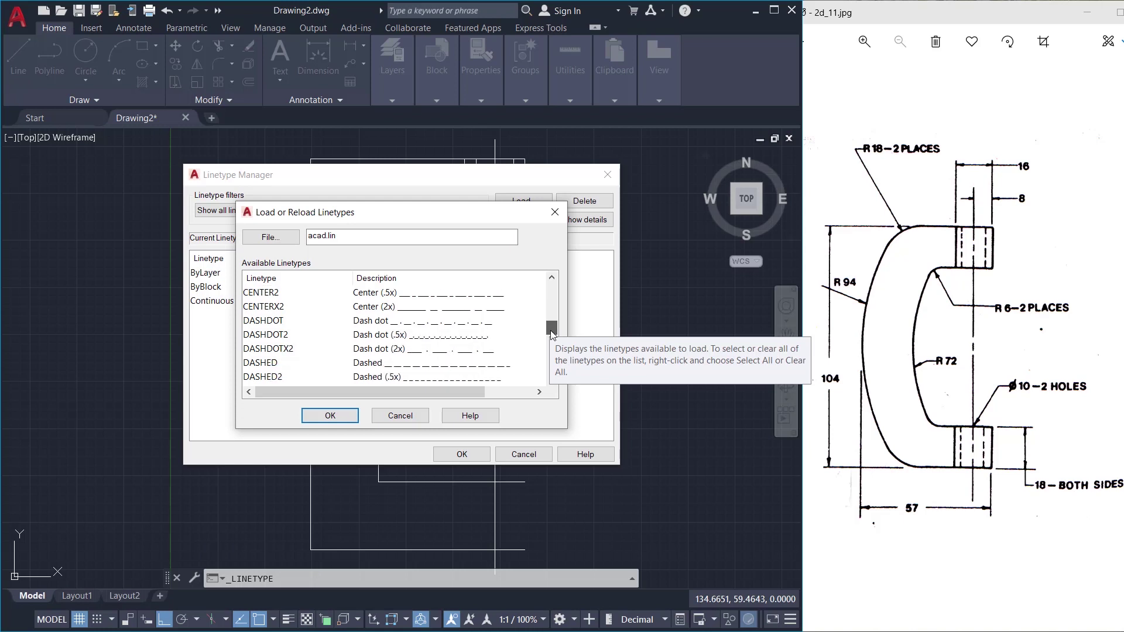
click(263, 363)
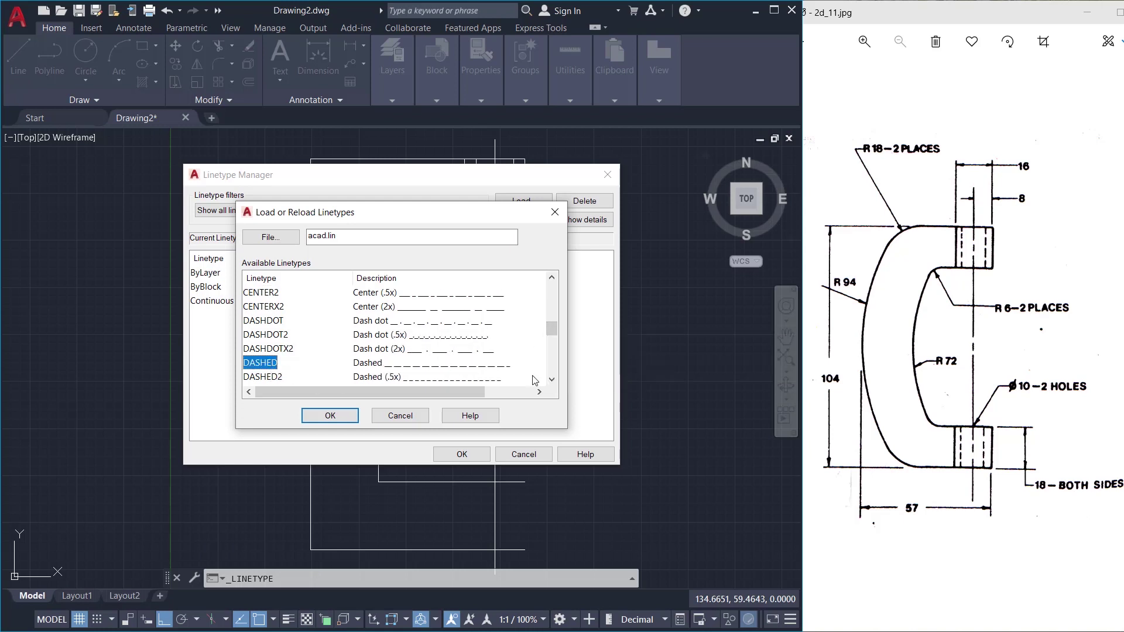
drag(553, 328, 551, 326)
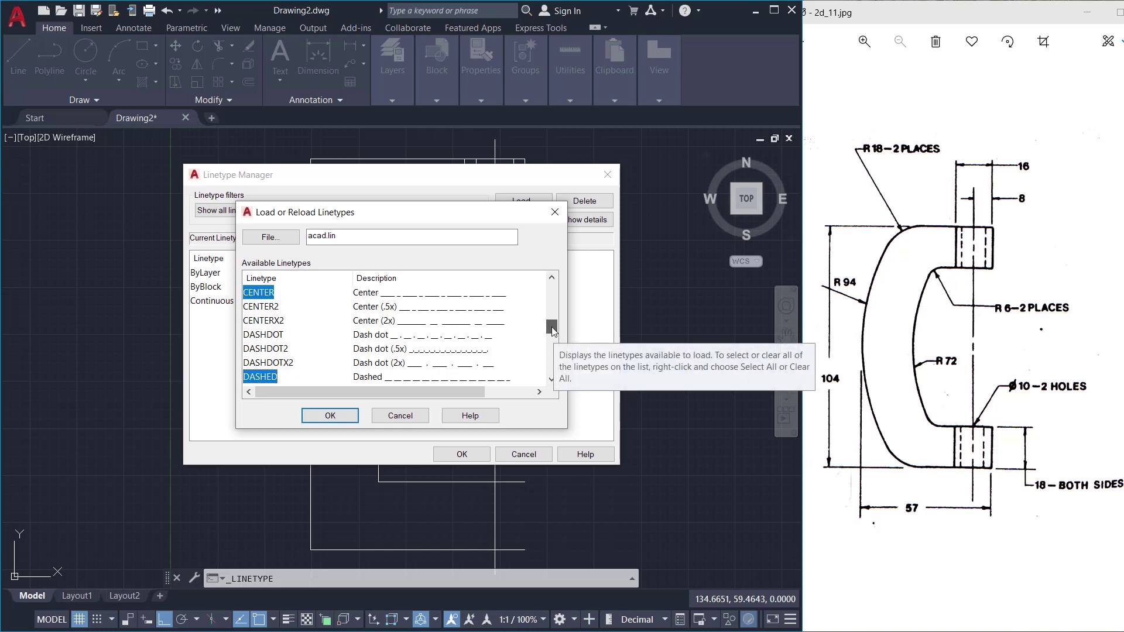
click(328, 417)
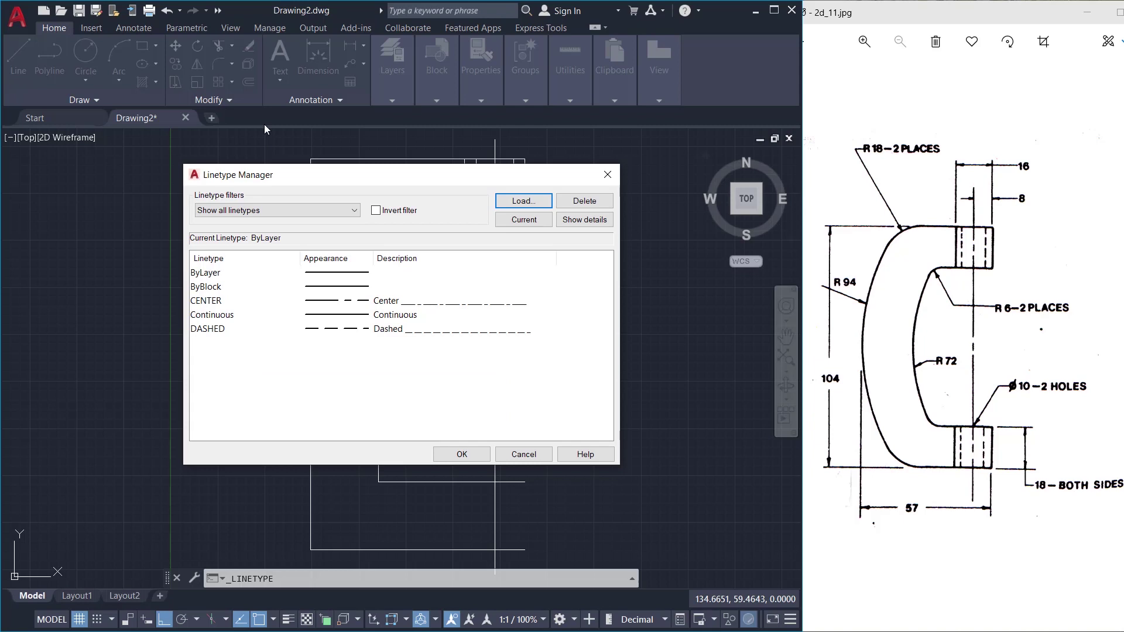
click(462, 452)
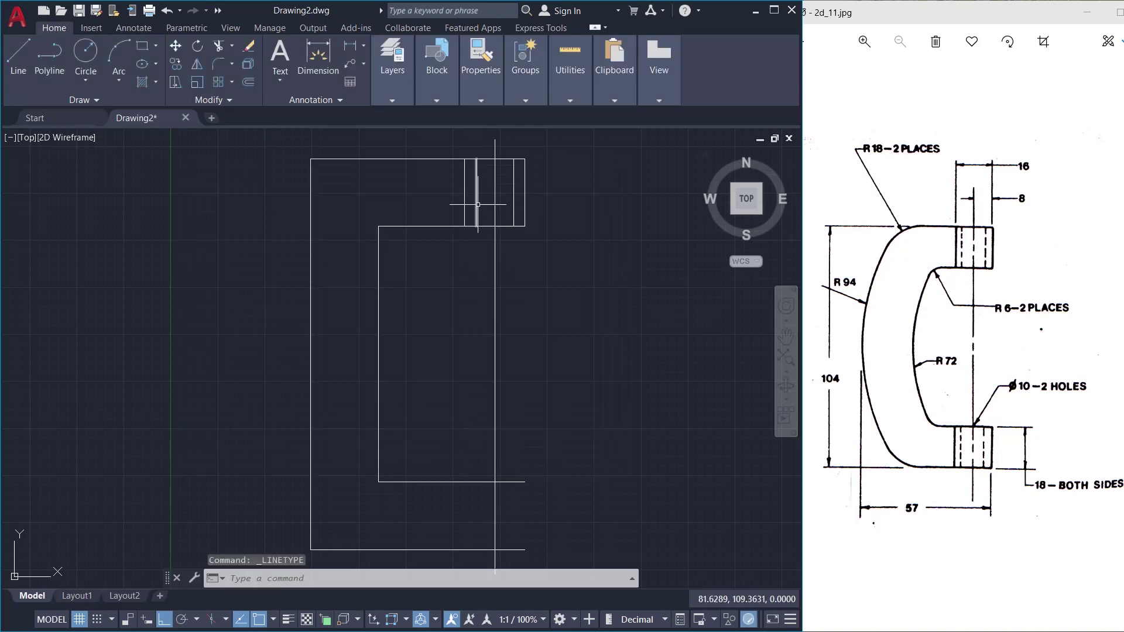
- Give the two hole edge lines the DASHED linetype
click(476, 193)
click(514, 204)
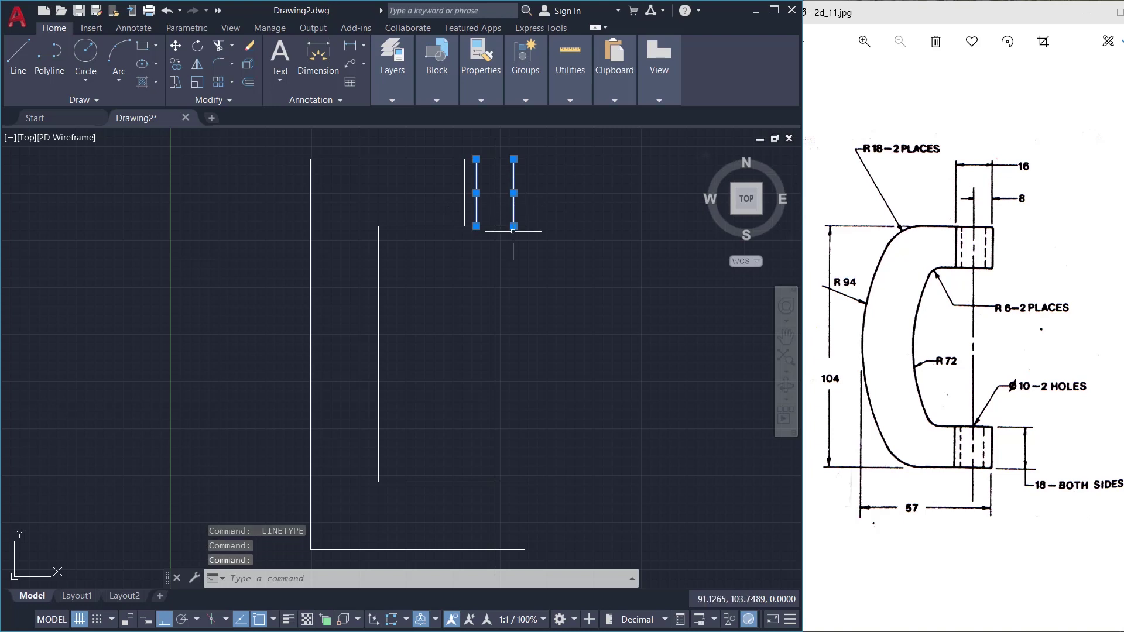
click(493, 93)
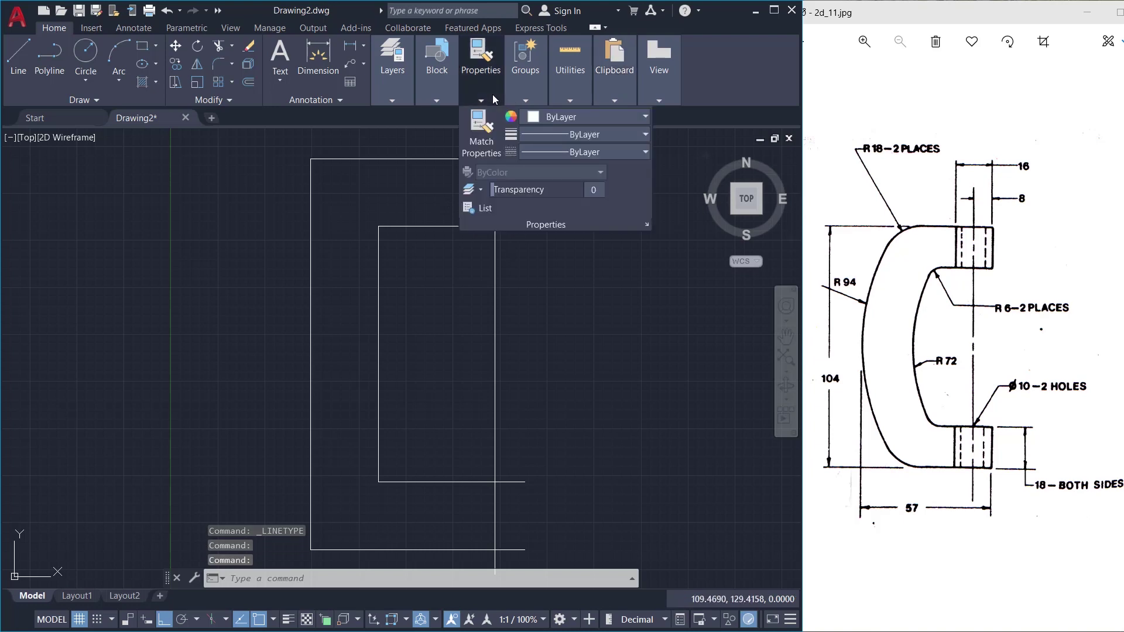
click(591, 152)
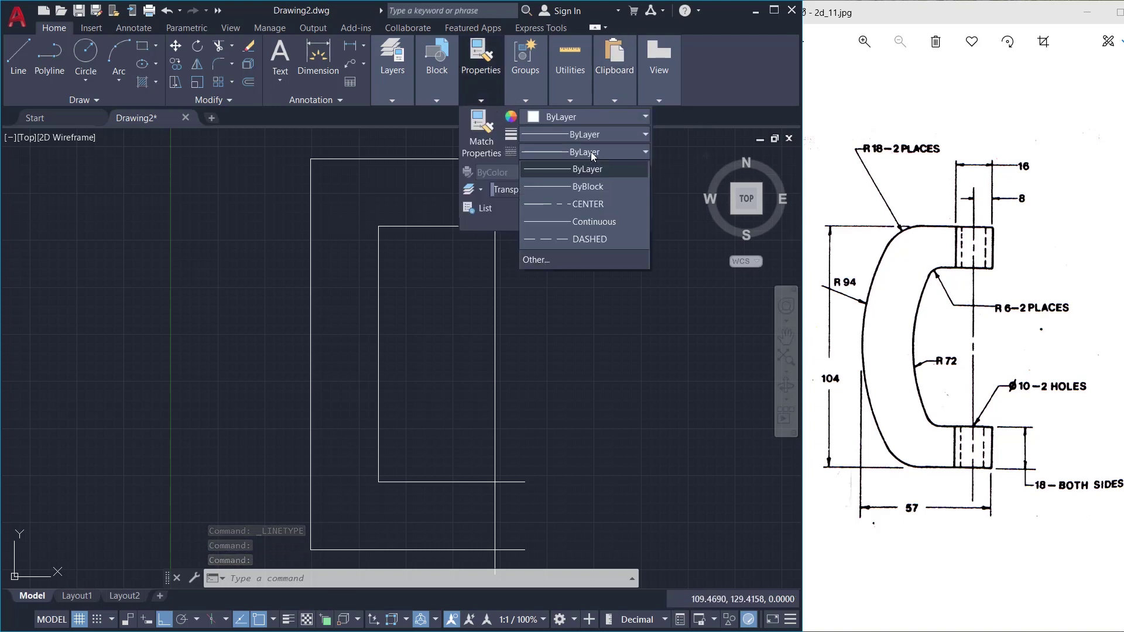
click(587, 239)
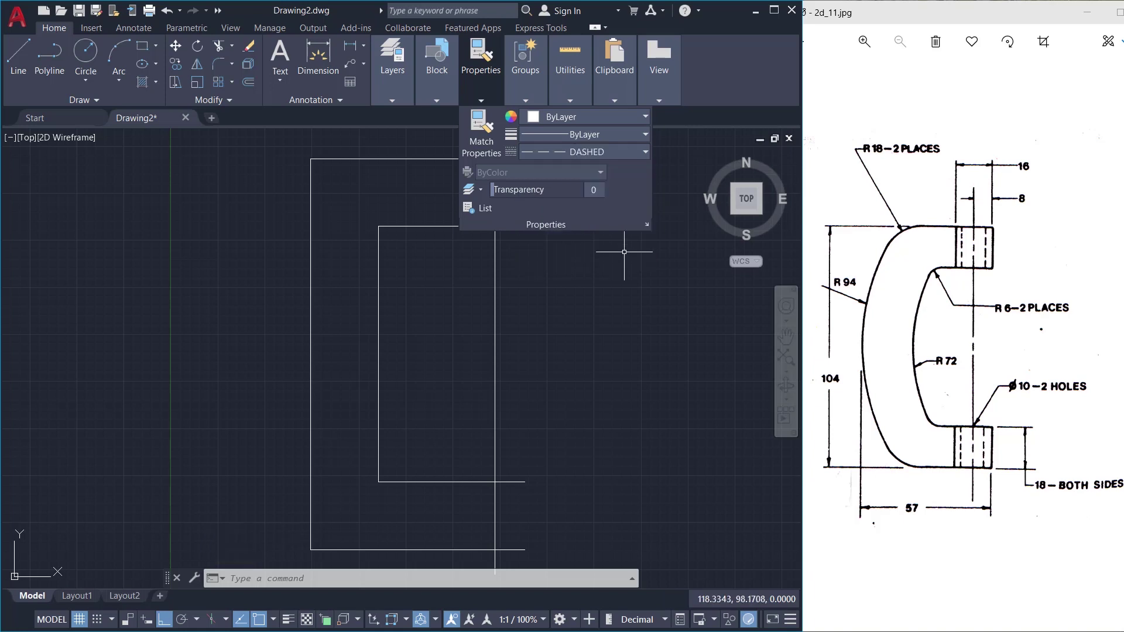
key(Escape)
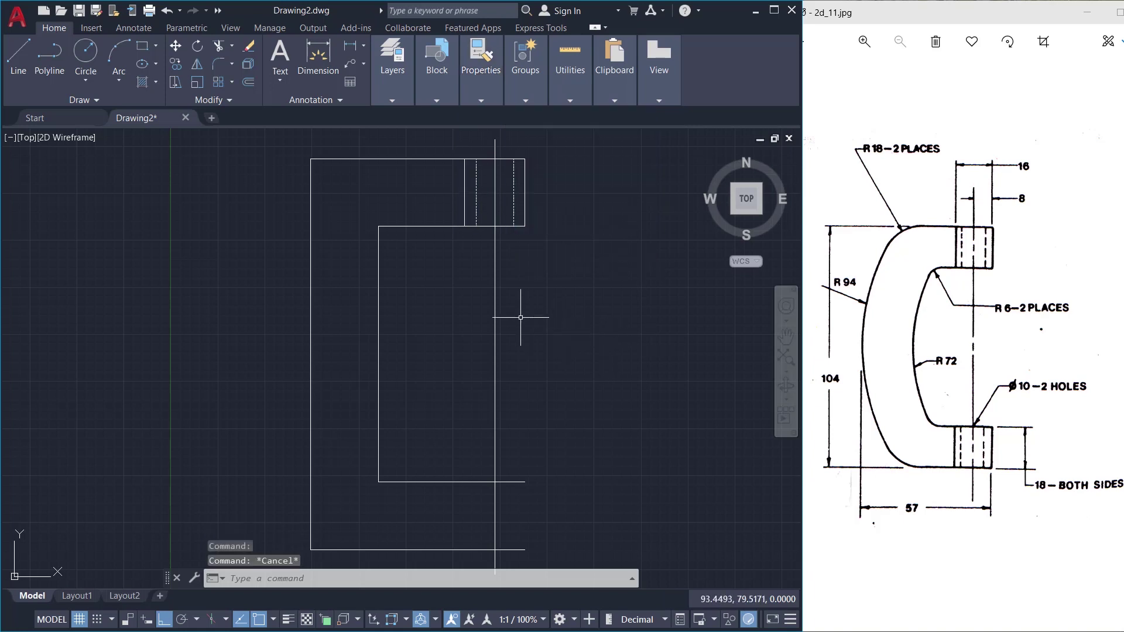
- Give the vertical hole centre line the CENTER linetype
click(495, 301)
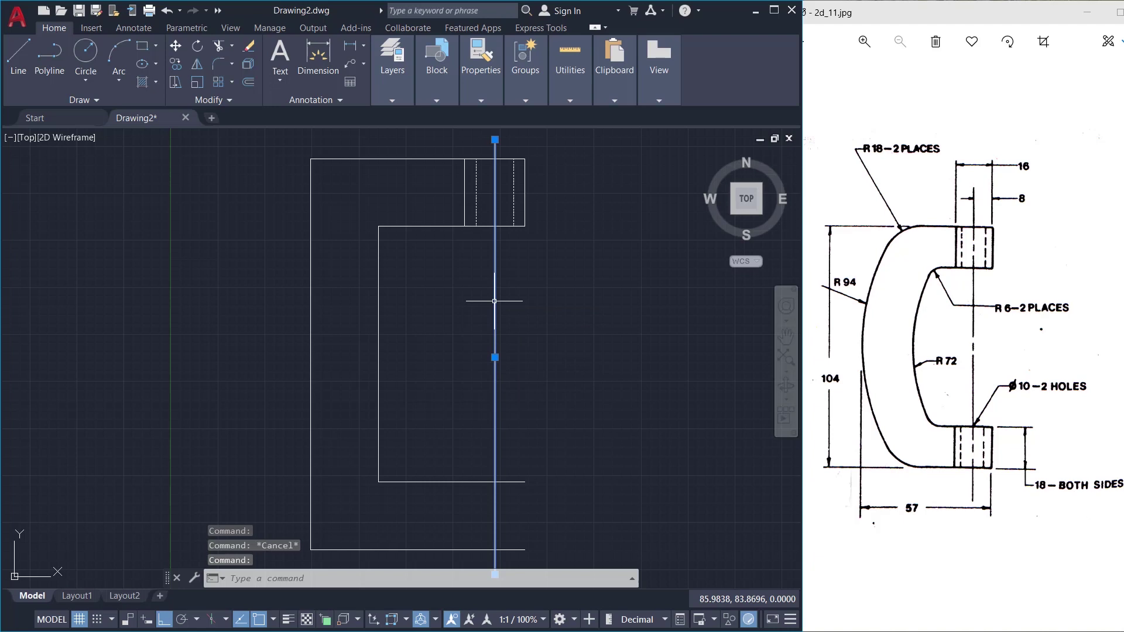
click(483, 104)
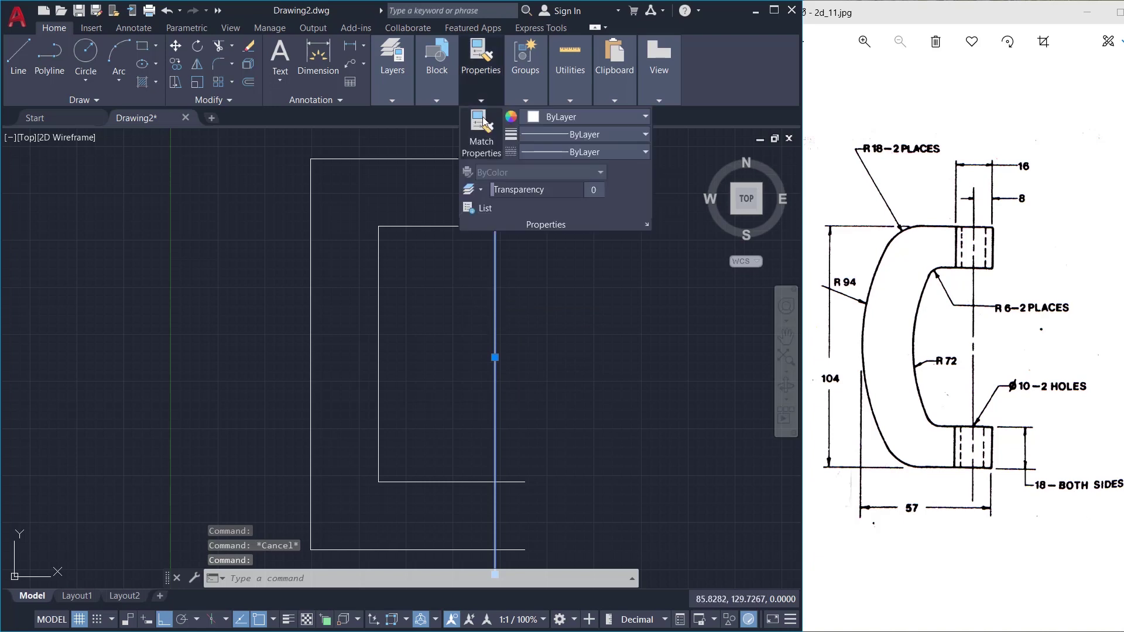
click(596, 153)
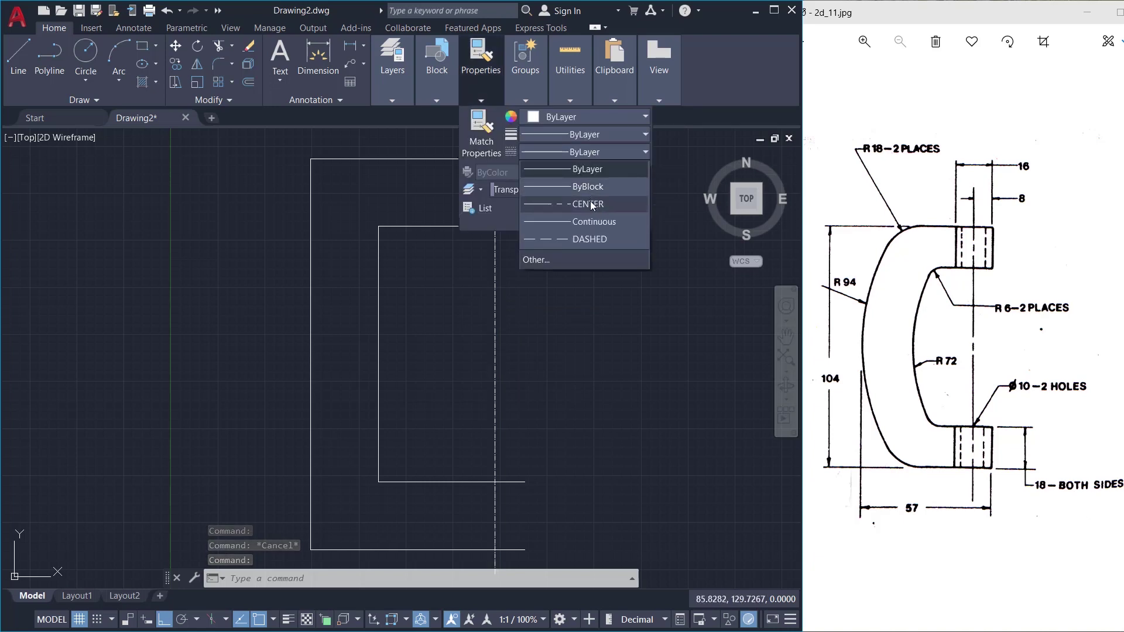
click(590, 201)
key(Escape)
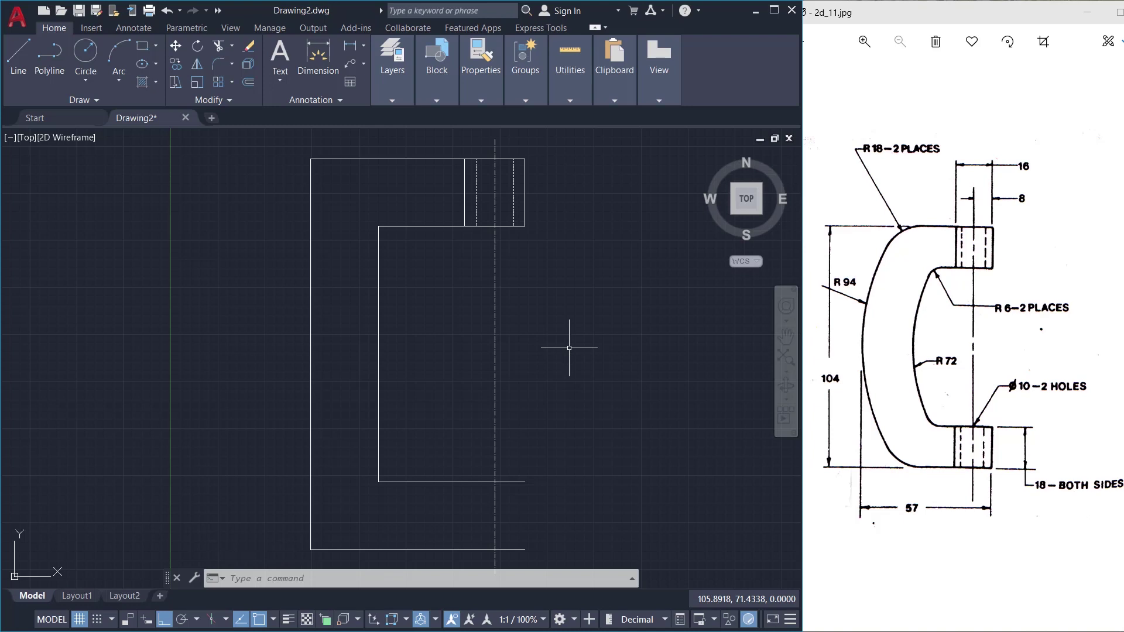
- Use LTS to change the linetype scale factor from 1.0 to 5
click(258, 580)
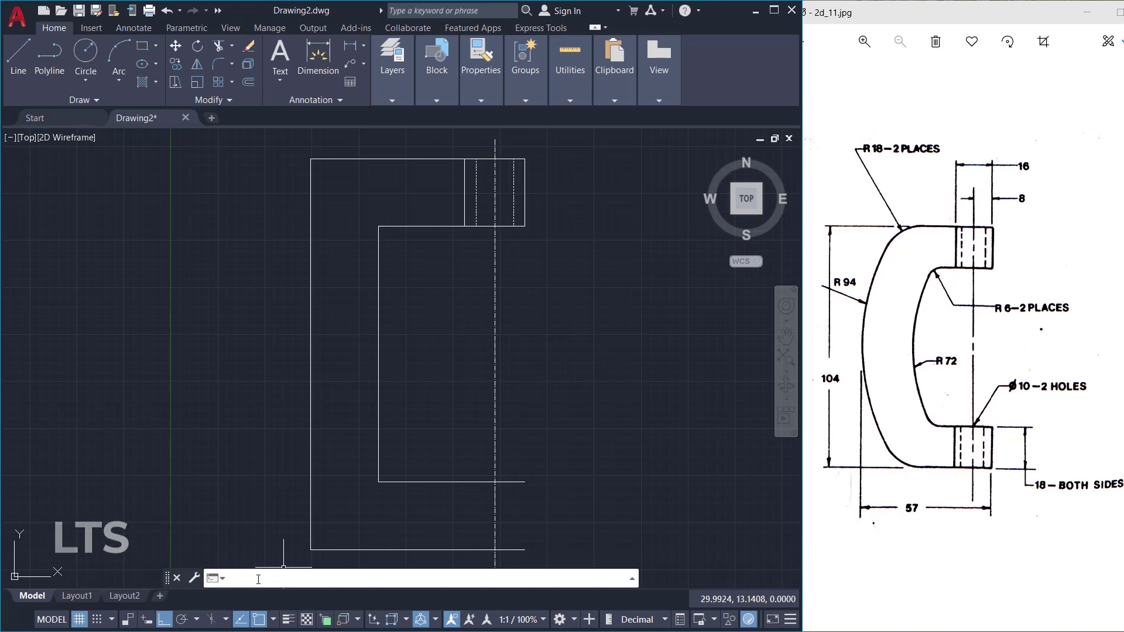
text(lts)
key(Return)
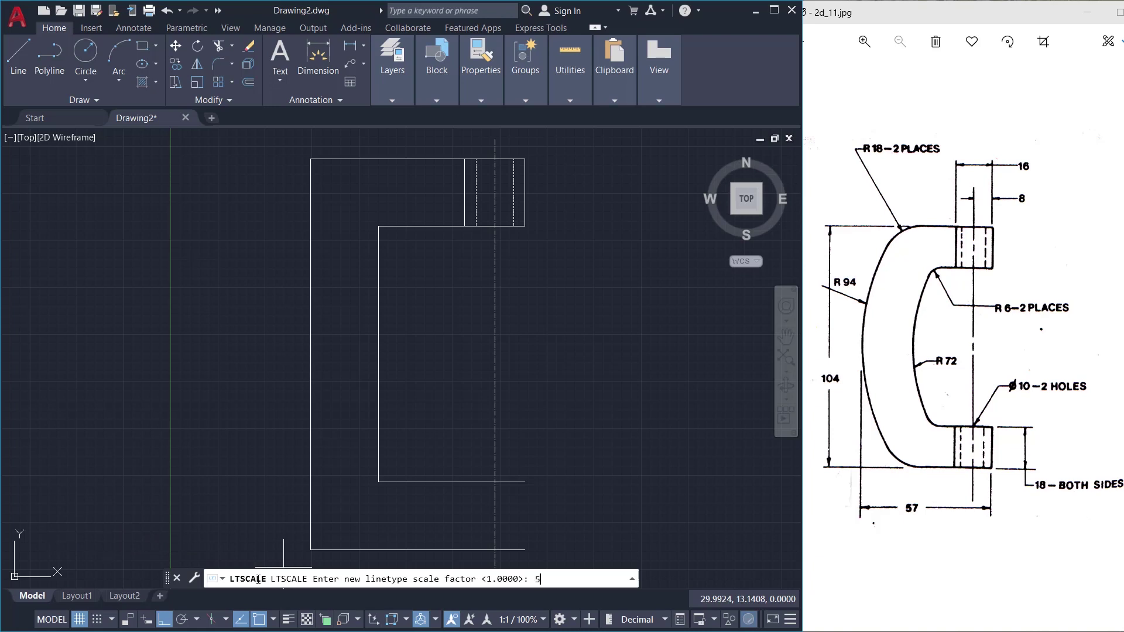
text(5)
key(Return)
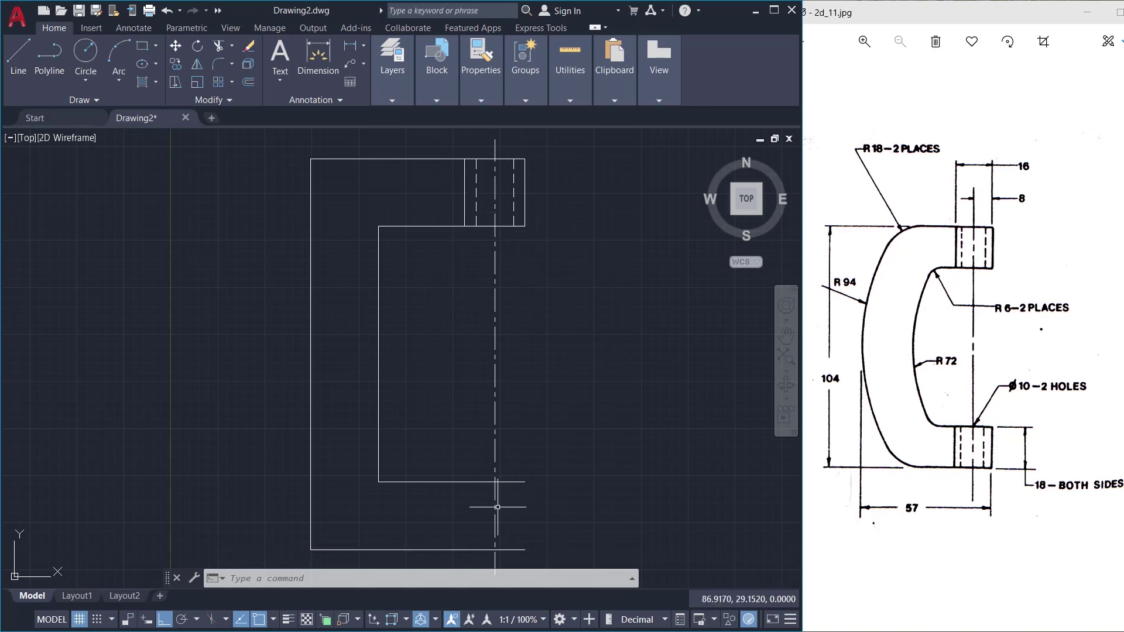
- Mirror the top boss and its dashed hole lines about a horizontal line through the inner edge midpoint, keeping the original
click(203, 69)
click(450, 143)
click(565, 273)
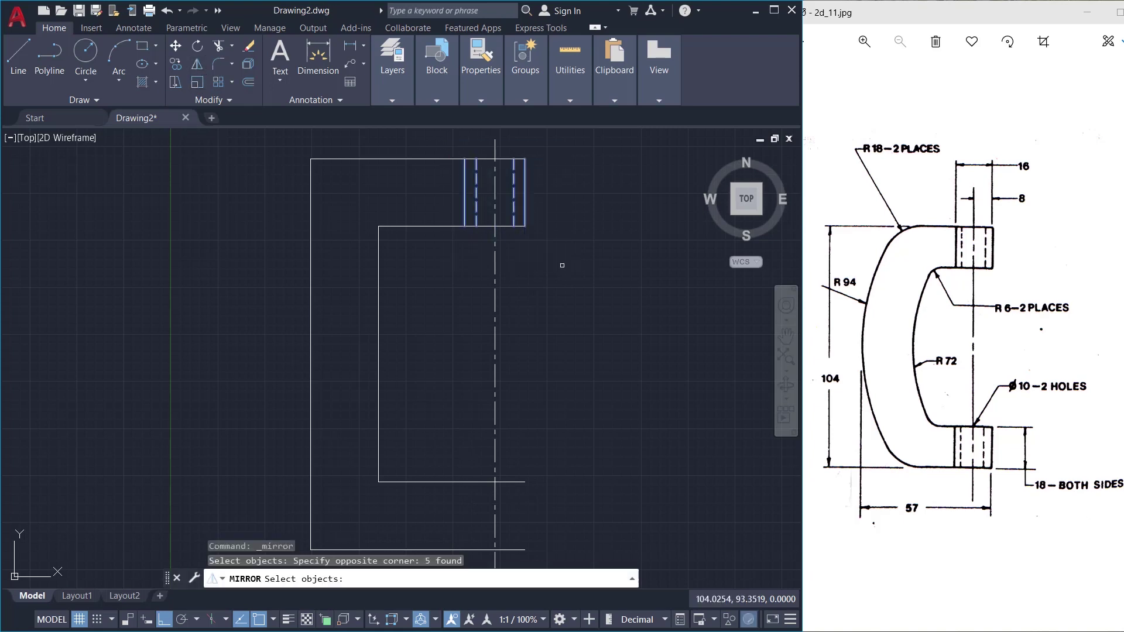
key(Return)
click(379, 369)
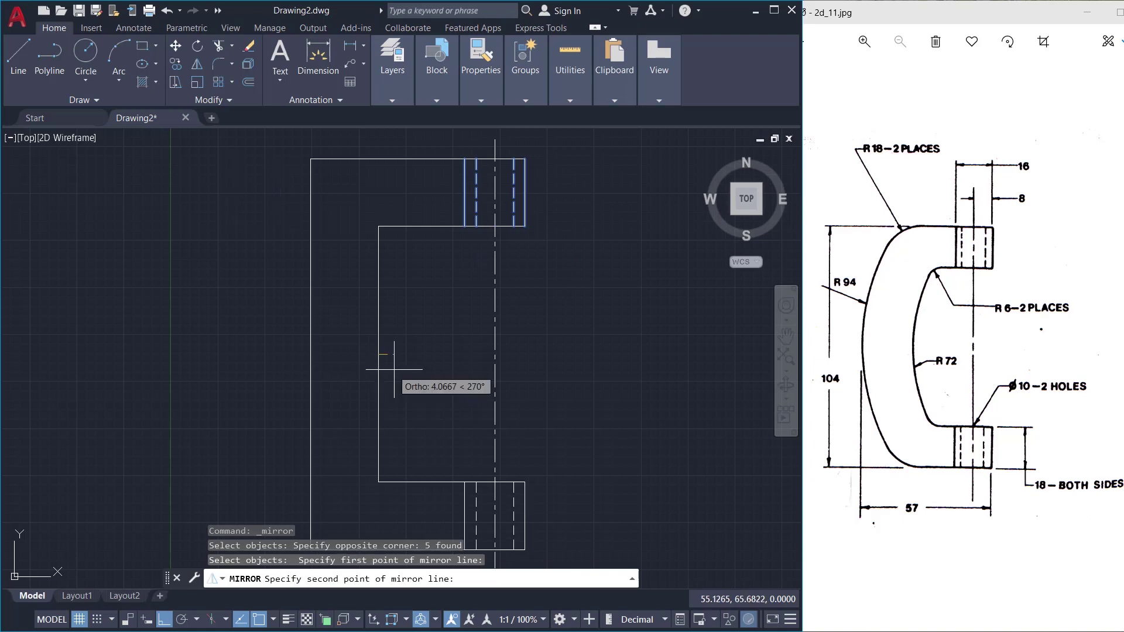
click(583, 346)
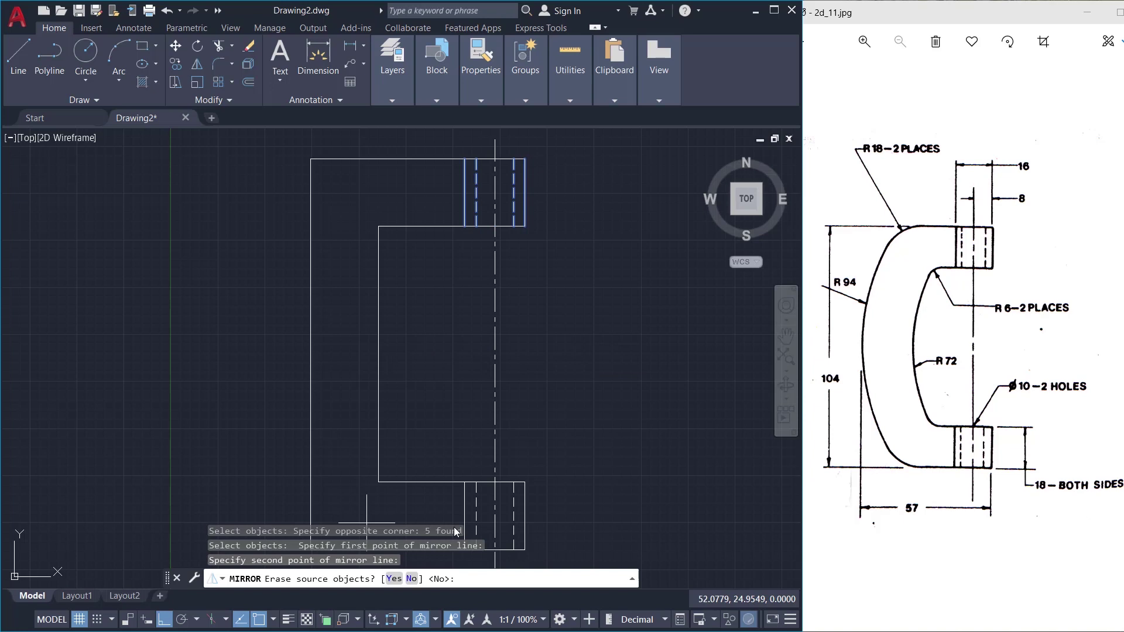
key(Return)
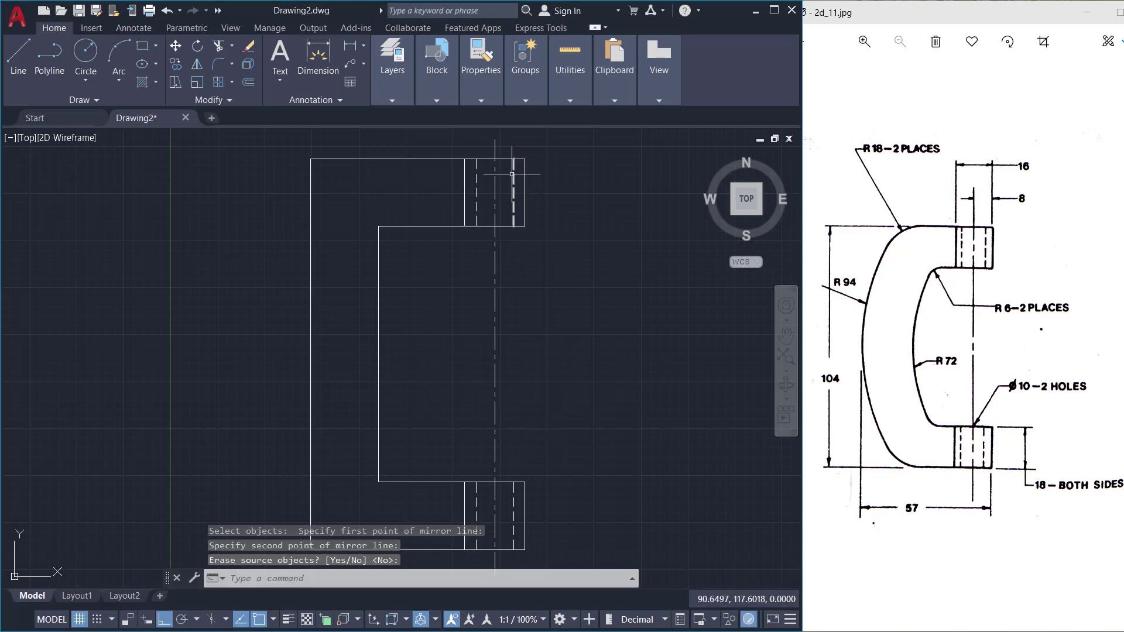
click(941, 281)
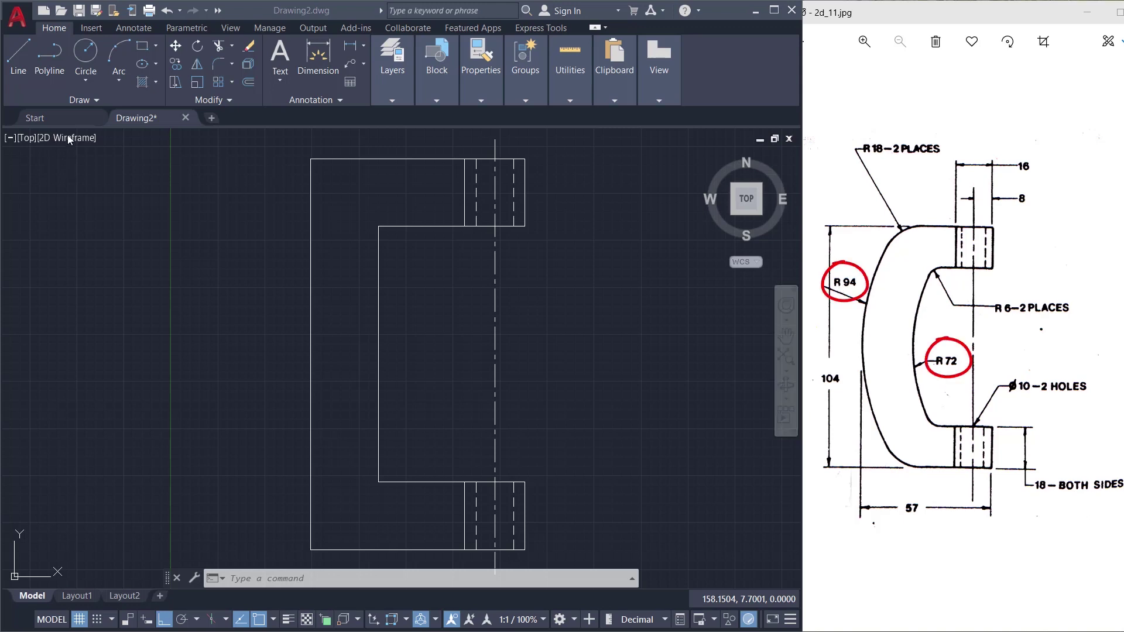
- Draw a radius-72 circle centred at the inner vertical line's midpoint
click(84, 81)
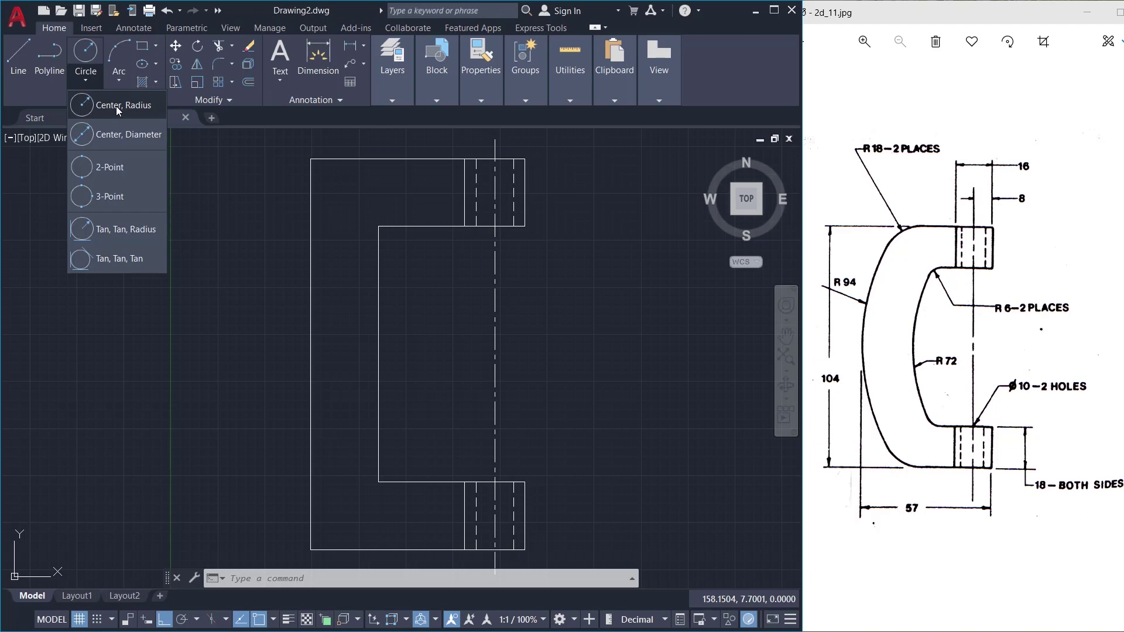
click(117, 107)
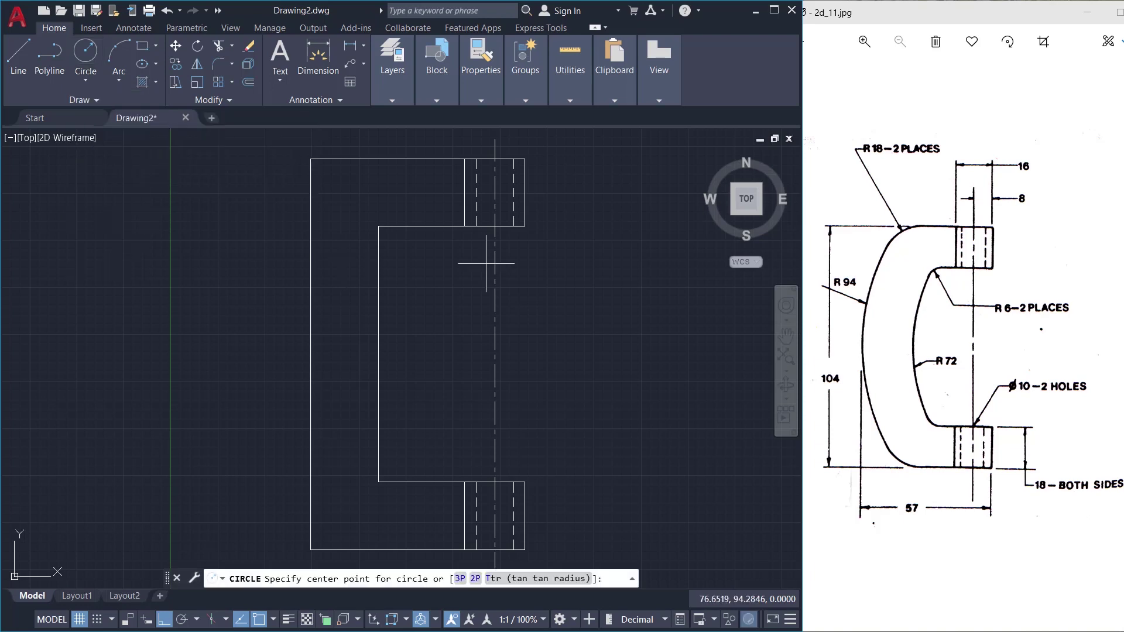
click(376, 364)
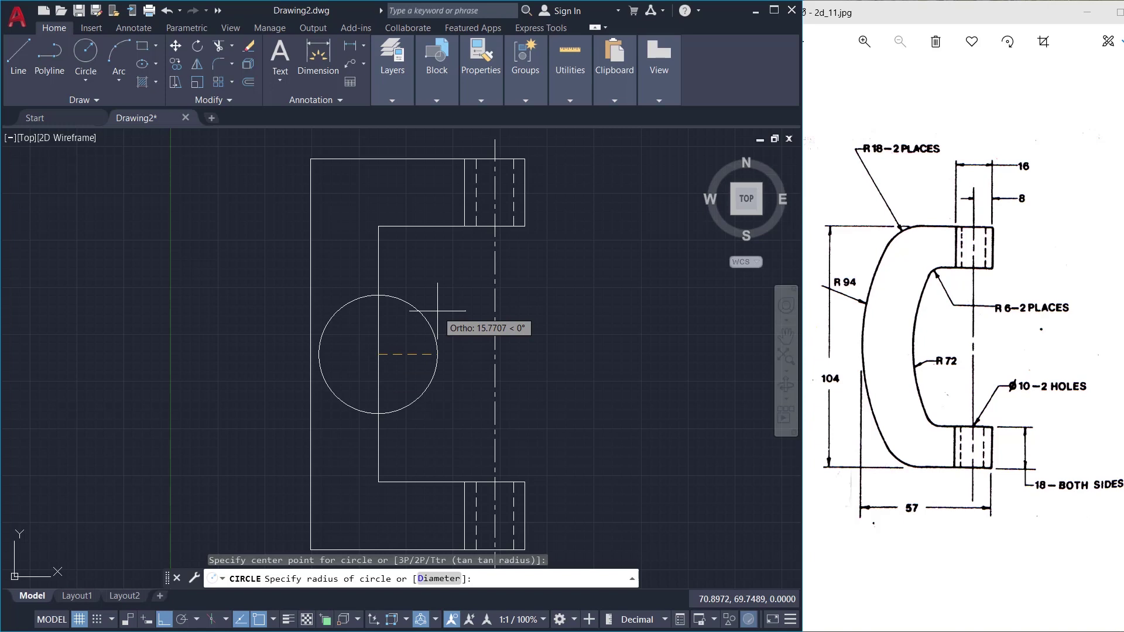
text(72)
key(Return)
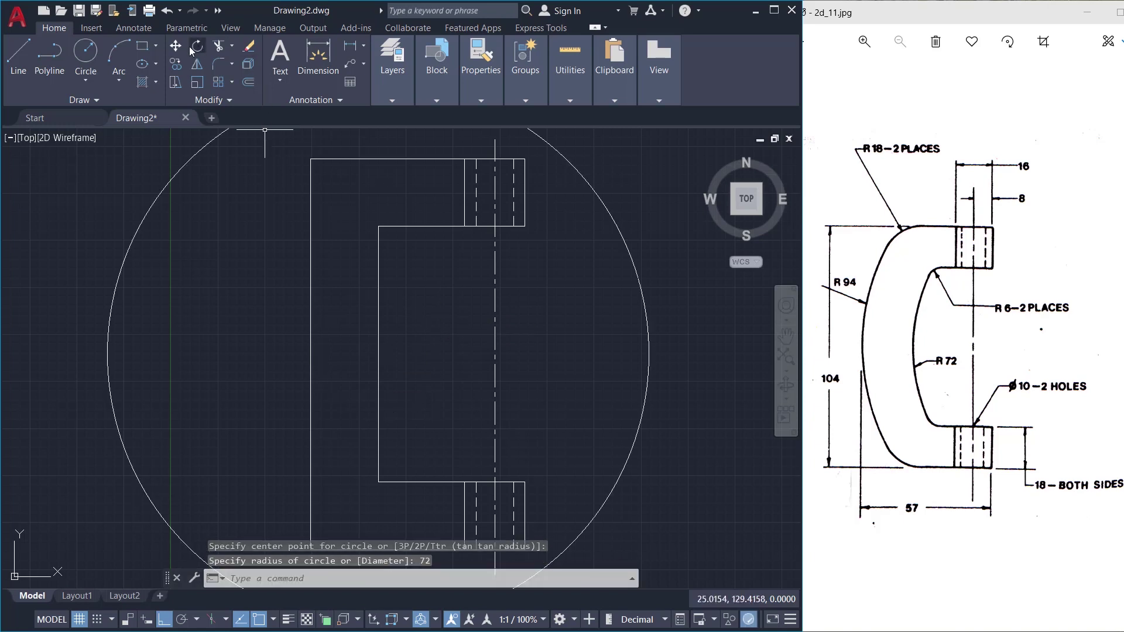
- Move the R72 circle 72 units to the right from the inner line midpoint
click(175, 45)
click(687, 324)
click(579, 393)
key(Return)
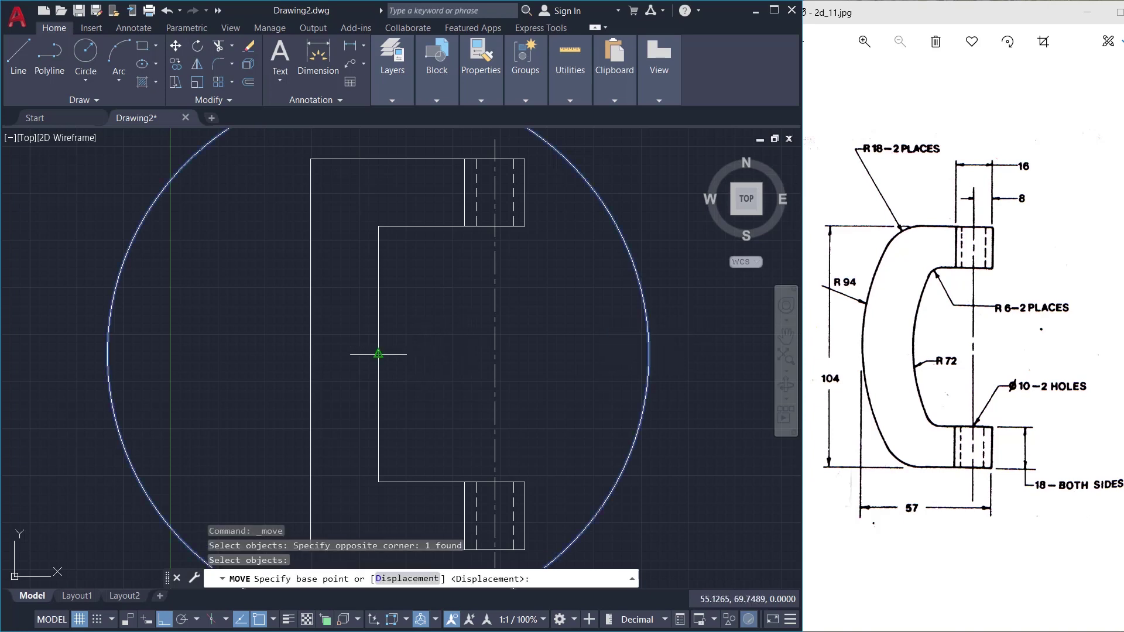
click(378, 353)
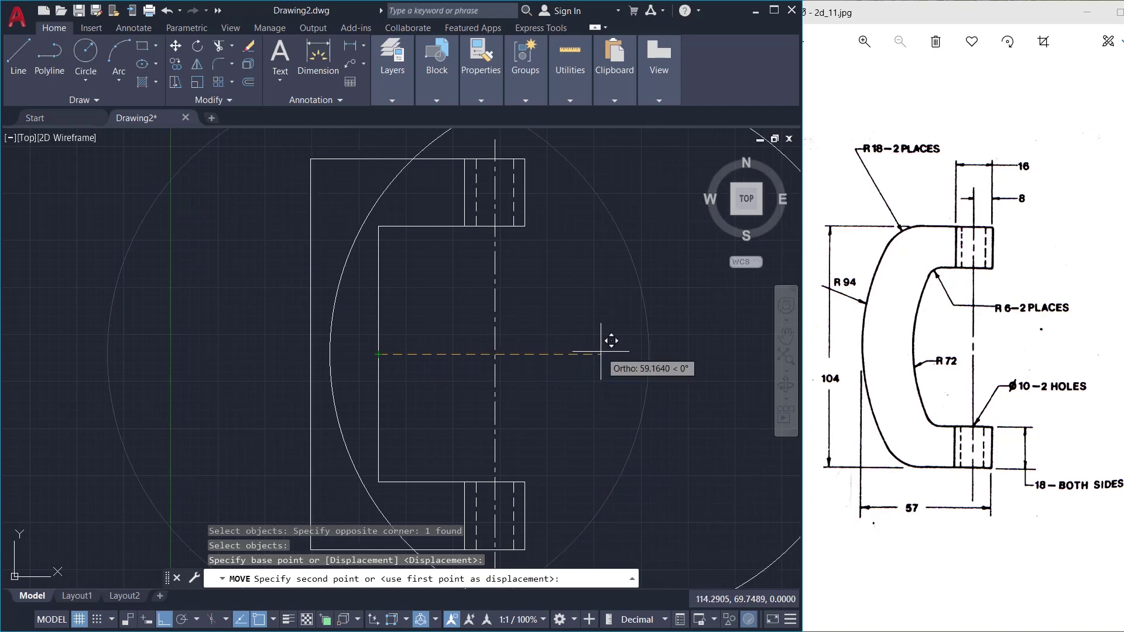
key(Return)
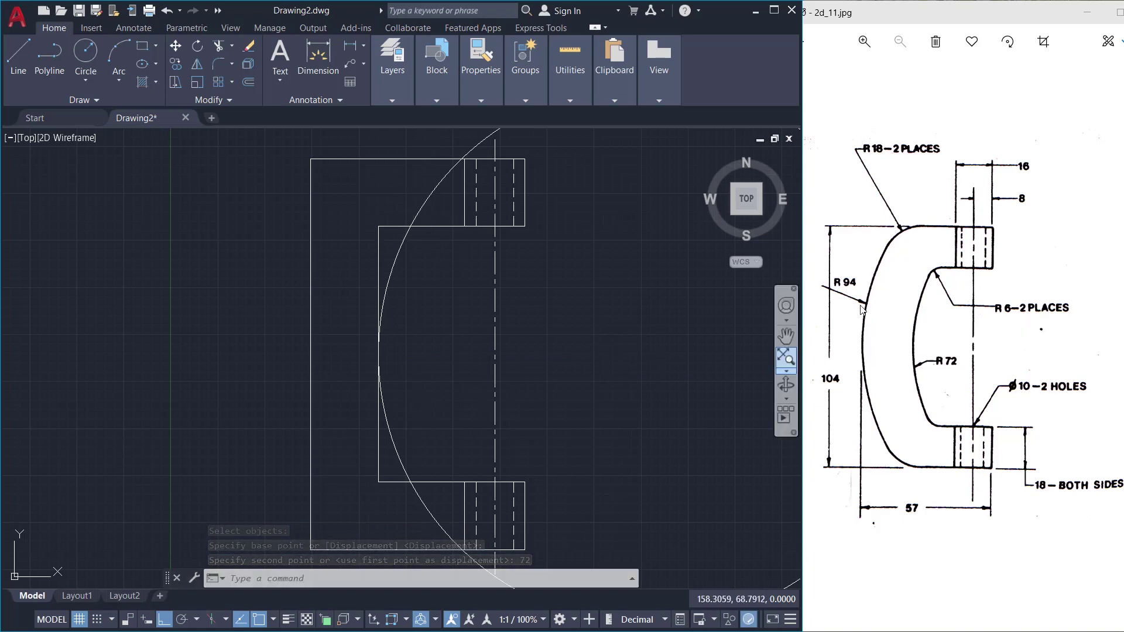
click(85, 53)
click(258, 233)
key(Escape)
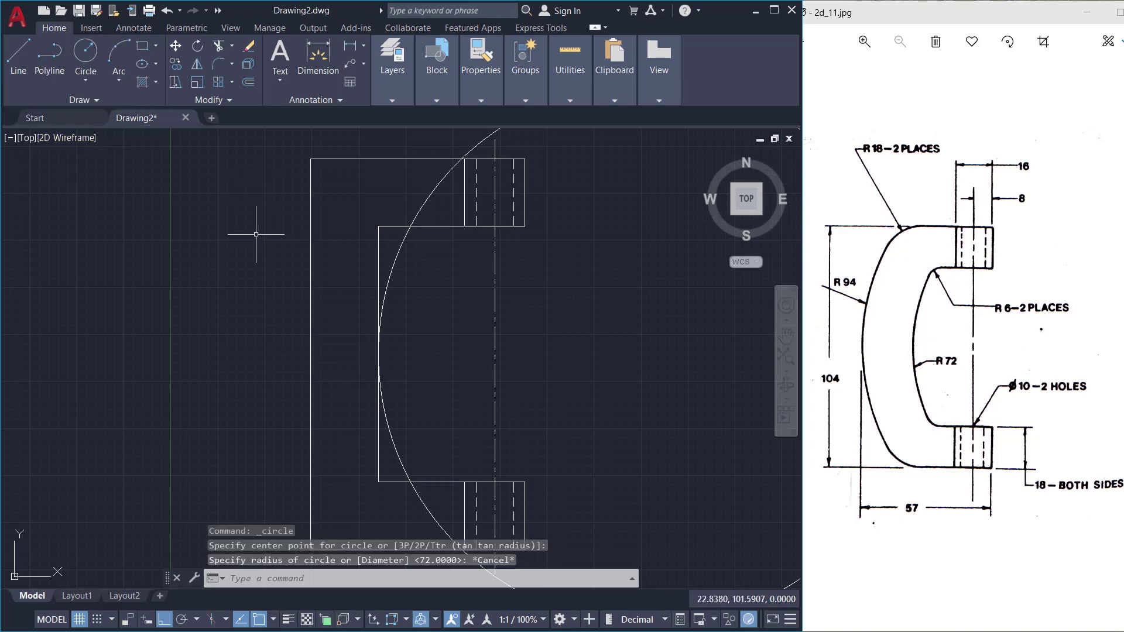
- Repeat CIRCLE to draw a radius-94 circle centred at the outer vertical line's midpoint
right_click(276, 242)
click(291, 243)
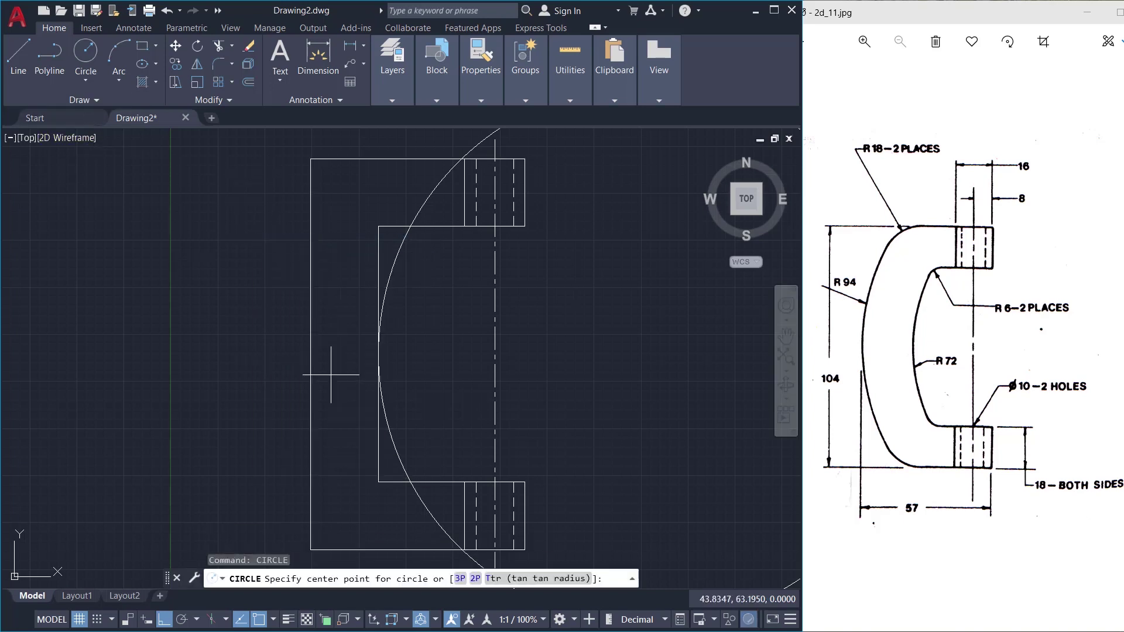
click(310, 354)
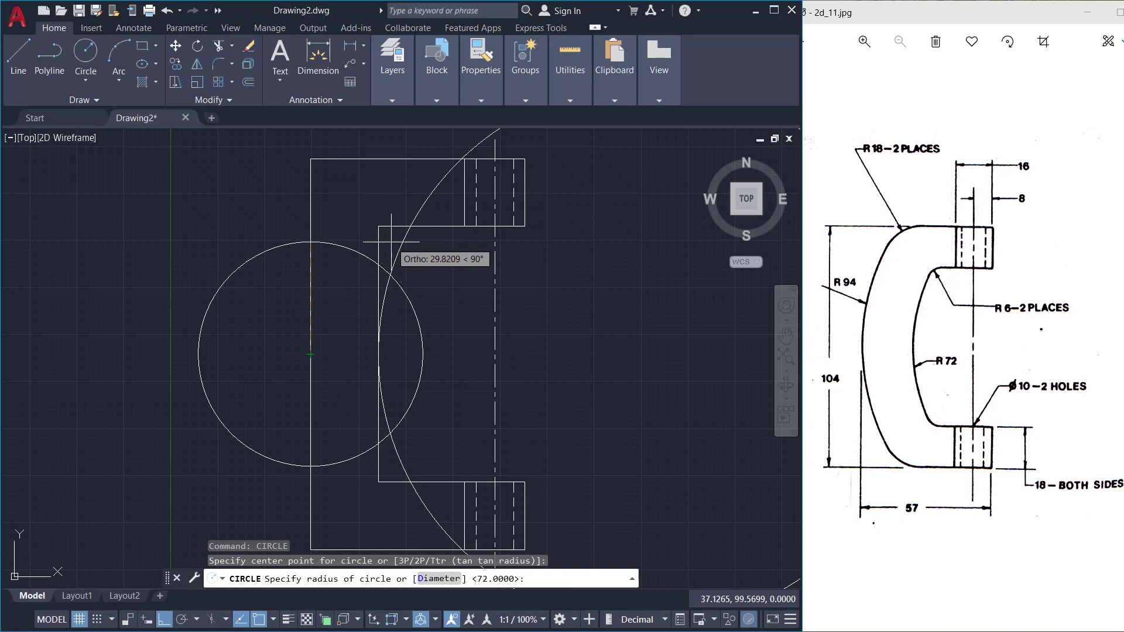
text(9)
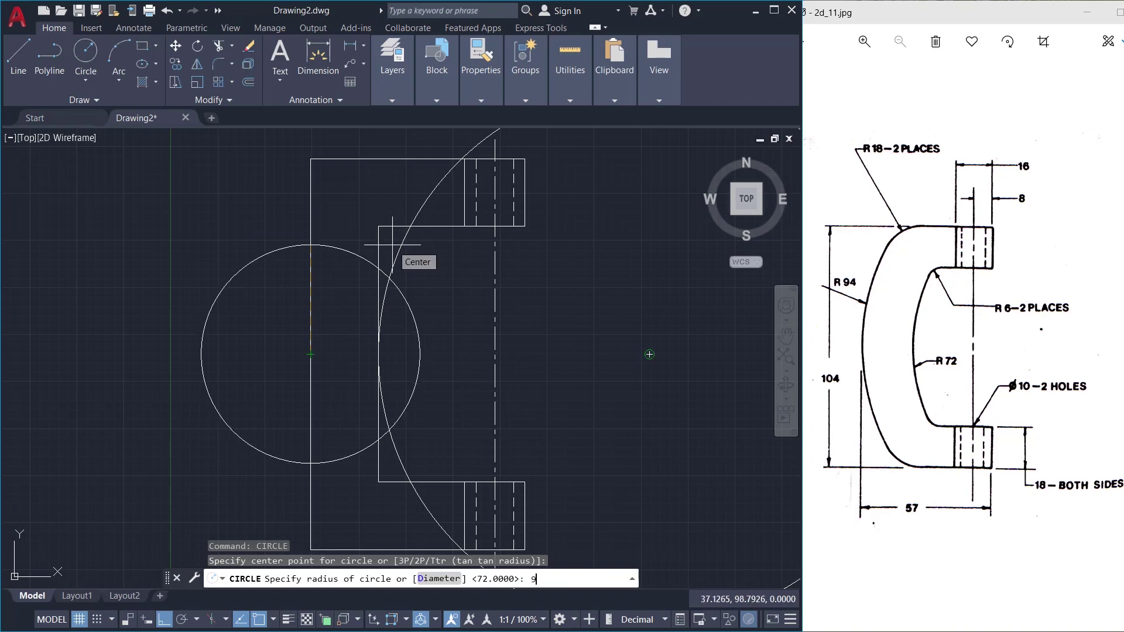
text(4)
key(Return)
- Move the R94 circle 94 units to the right from the outer line midpoint
click(182, 48)
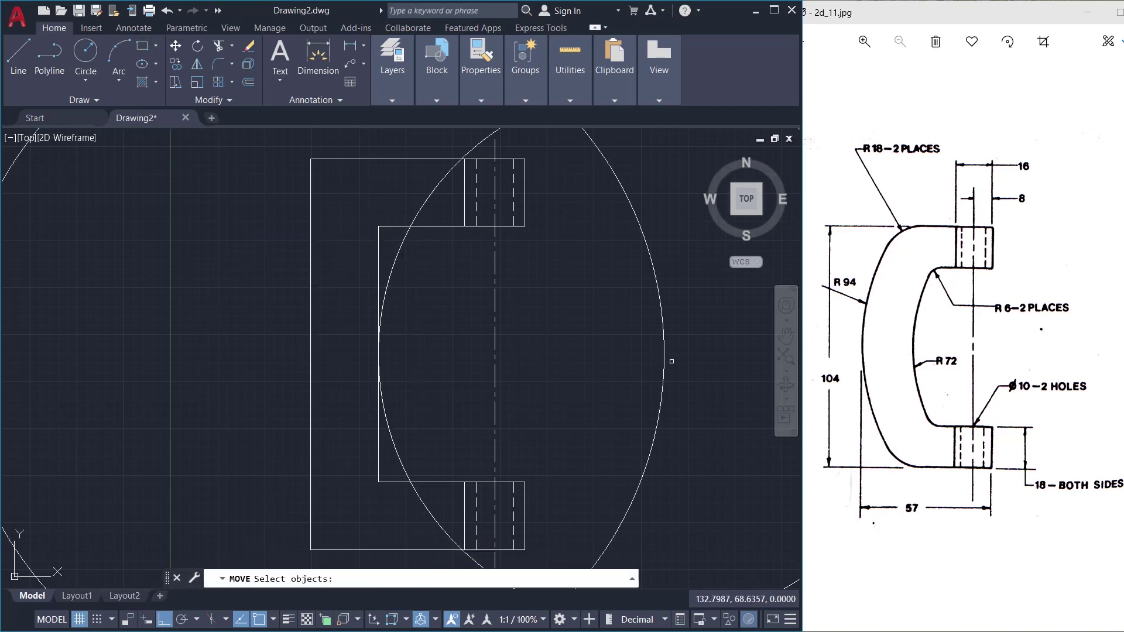
click(702, 347)
click(618, 380)
key(Return)
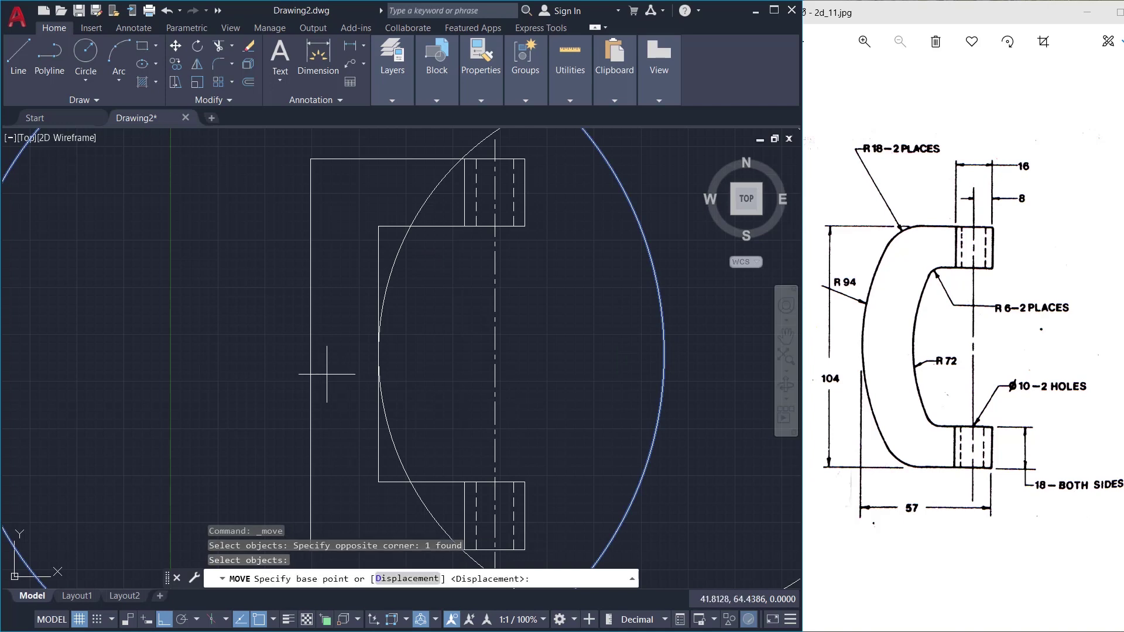
click(310, 369)
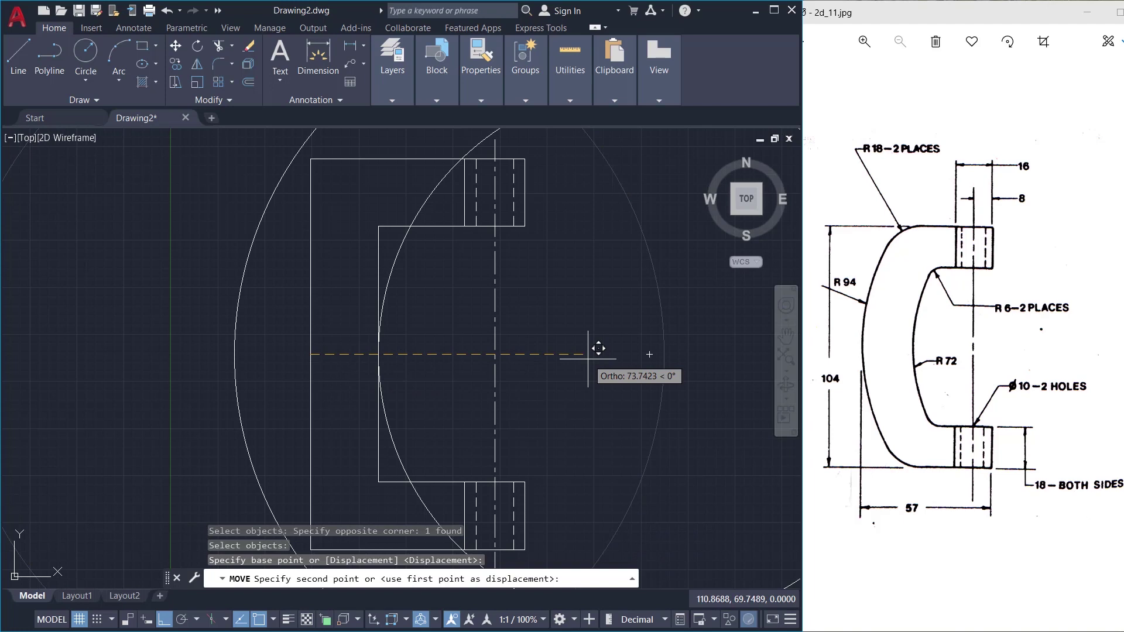
text(94)
key(Return)
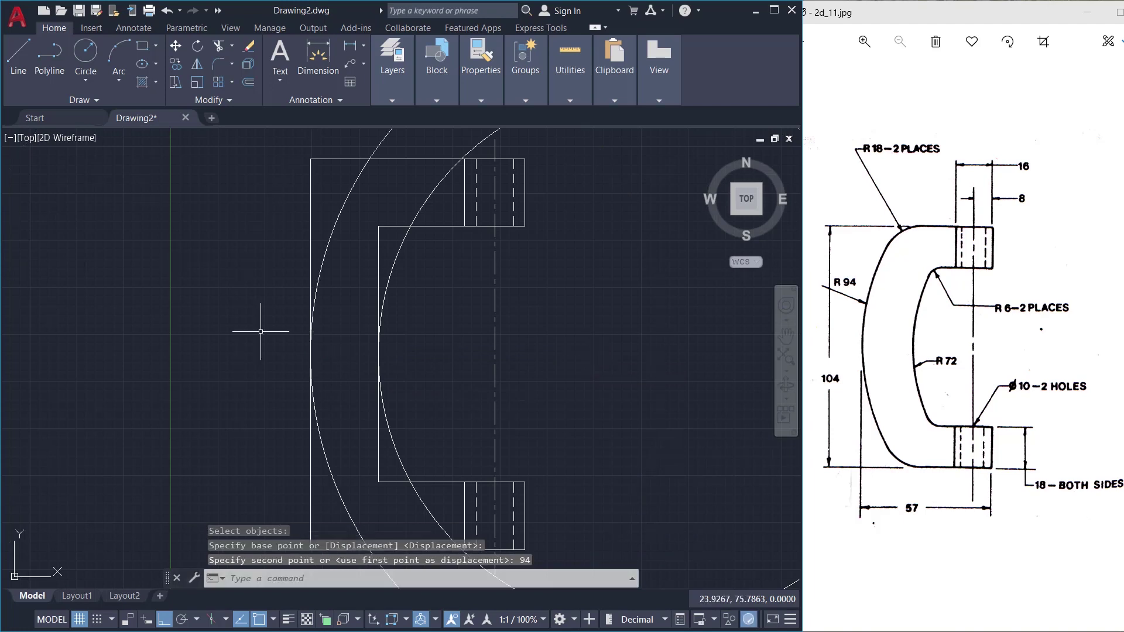
scroll(369, 346, down, 2)
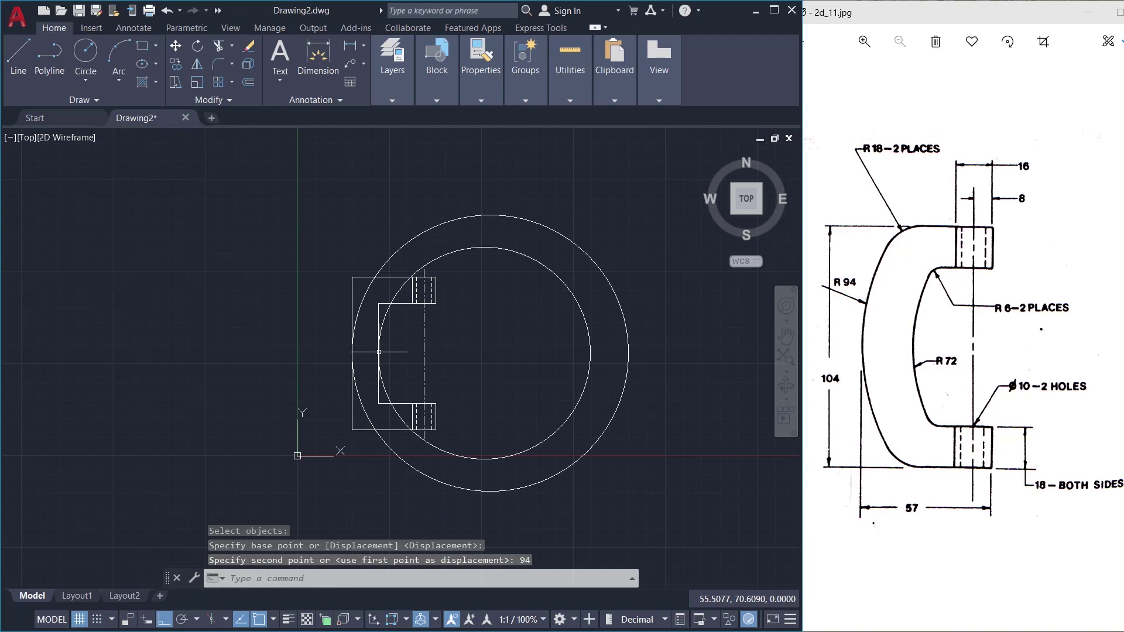
- Trim the inner arc overhang and the rectangle's corner and left-edge lines to leave the C-shaped outline
scroll(387, 367, up, 1)
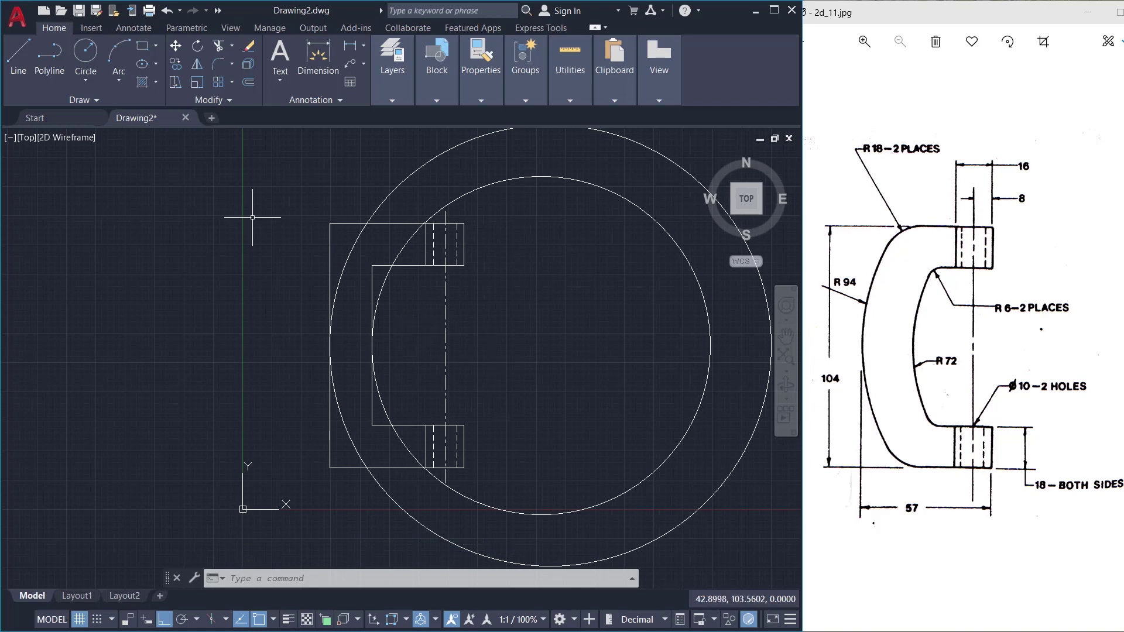
click(221, 49)
drag(513, 212, 429, 133)
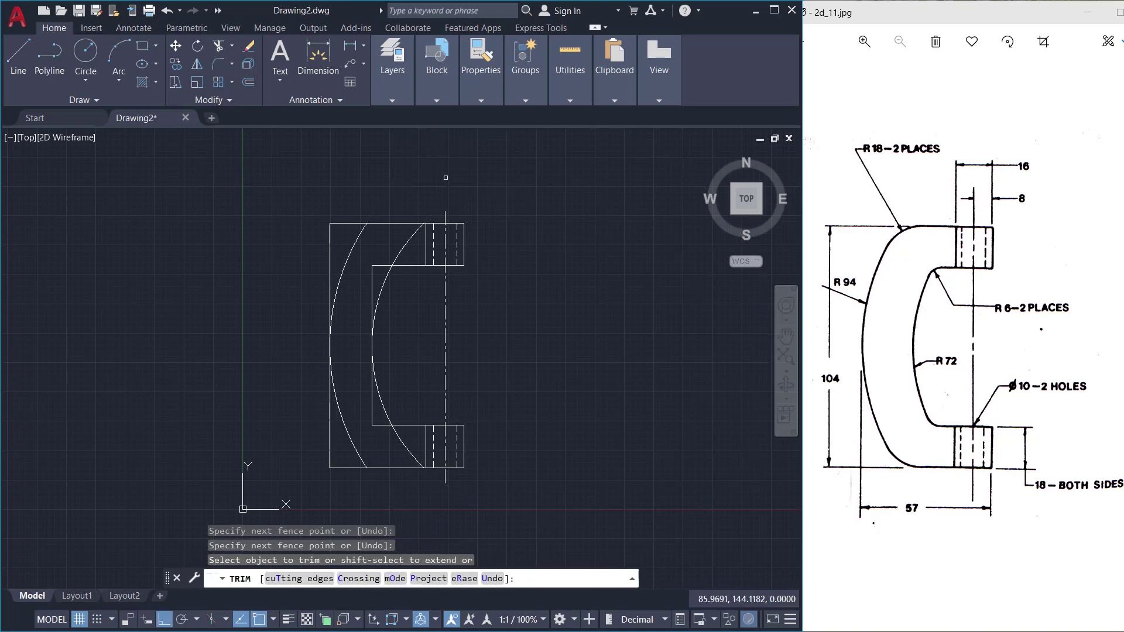
click(399, 253)
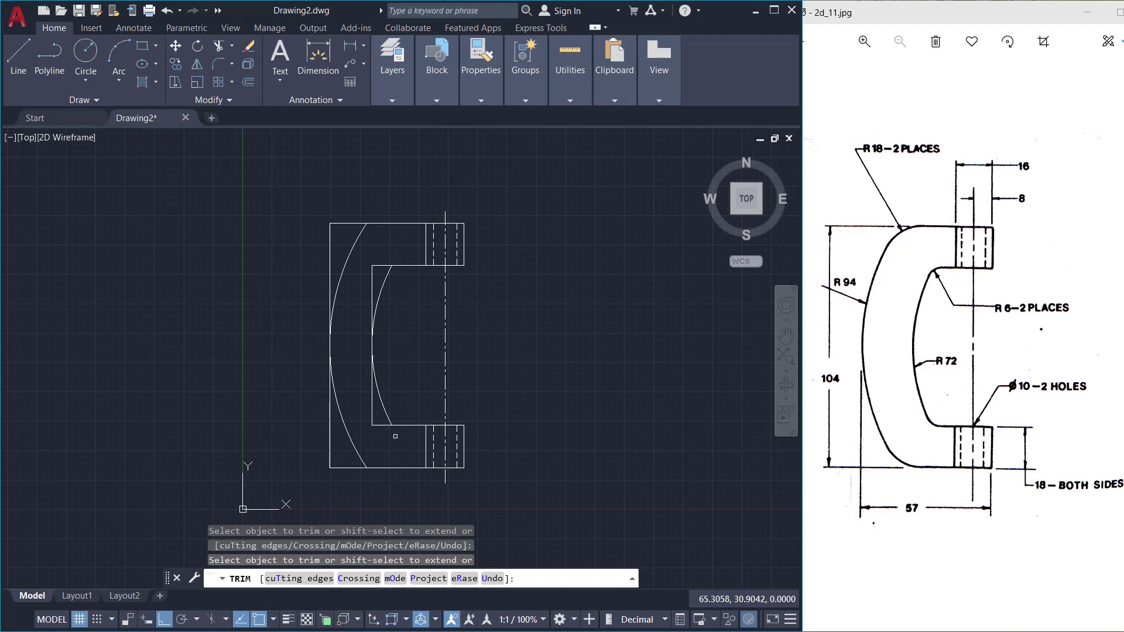
mouse_move(355, 214)
mouse_down()
mouse_move(309, 221)
mouse_move(312, 232)
mouse_up()
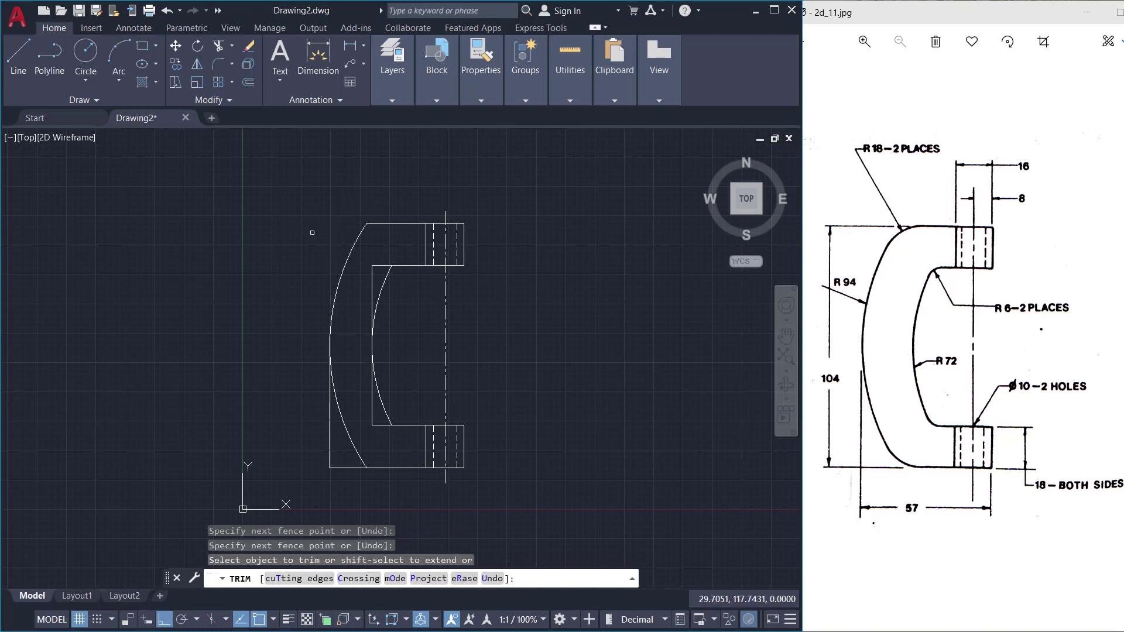
mouse_move(336, 495)
mouse_down()
mouse_move(320, 433)
mouse_move(366, 397)
mouse_up()
drag(384, 248, 370, 275)
key(Escape)
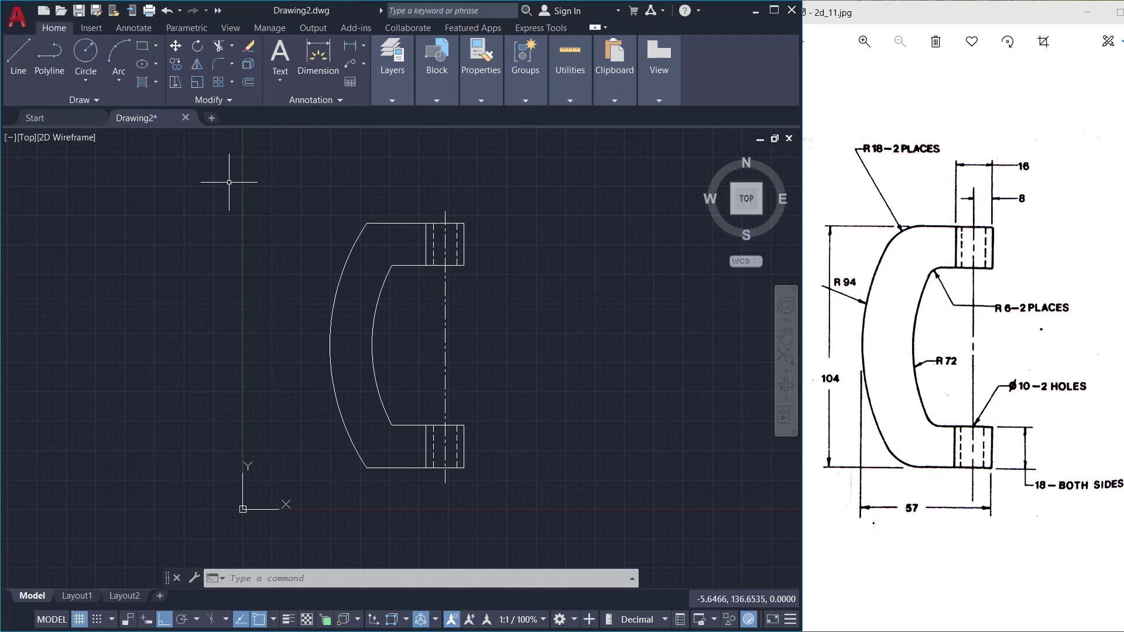
- Try filleting the lower inner corner with radius 6
click(216, 66)
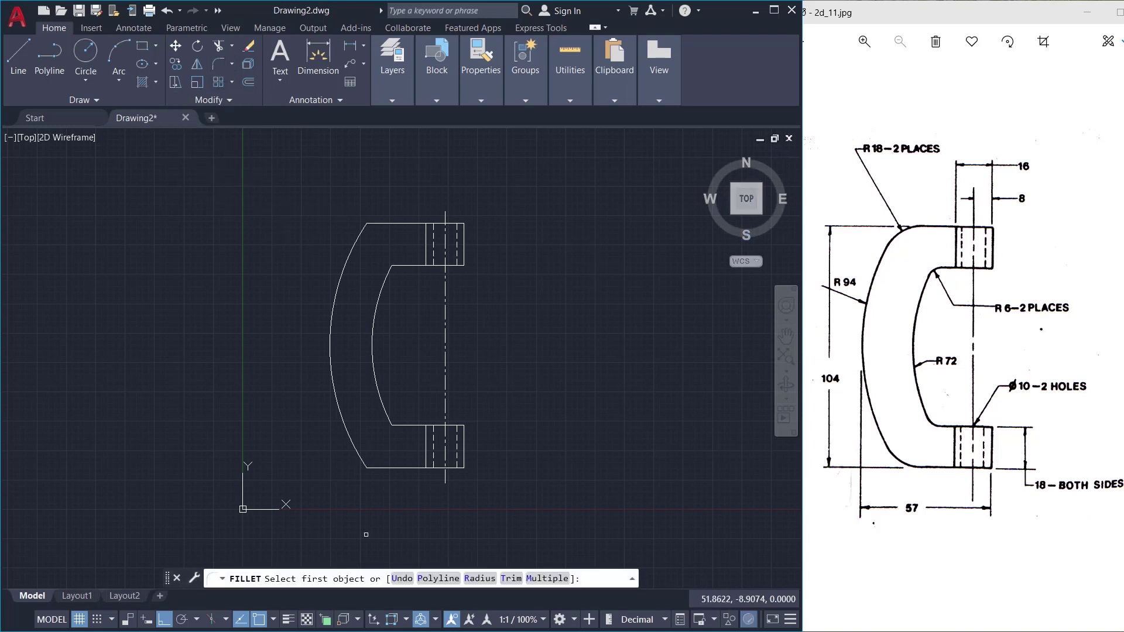
click(479, 580)
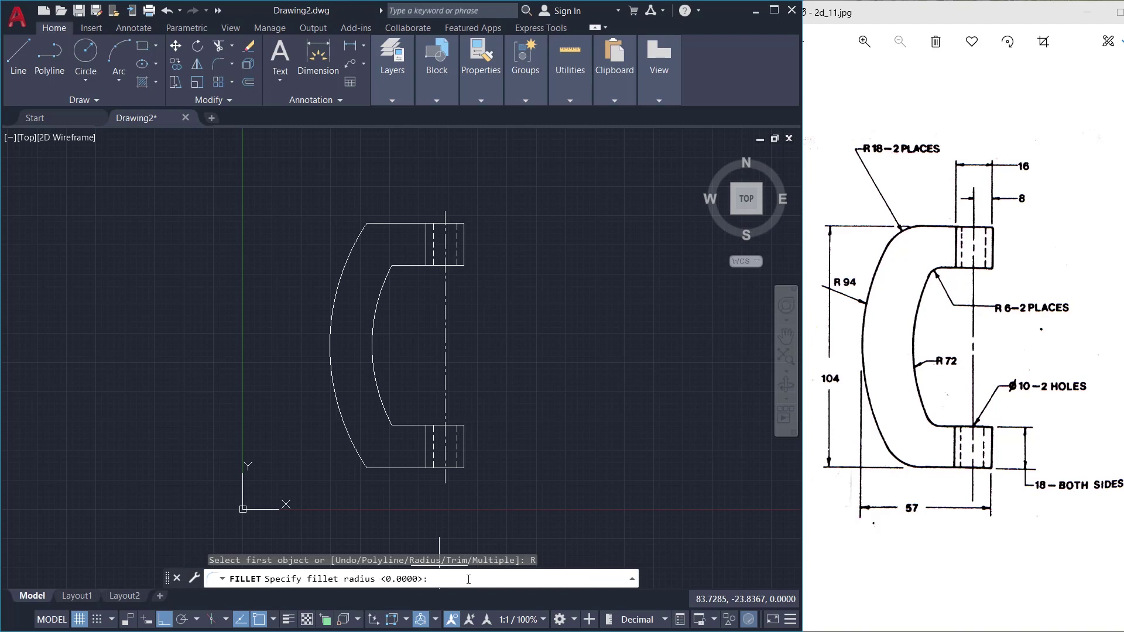
text(6)
key(Return)
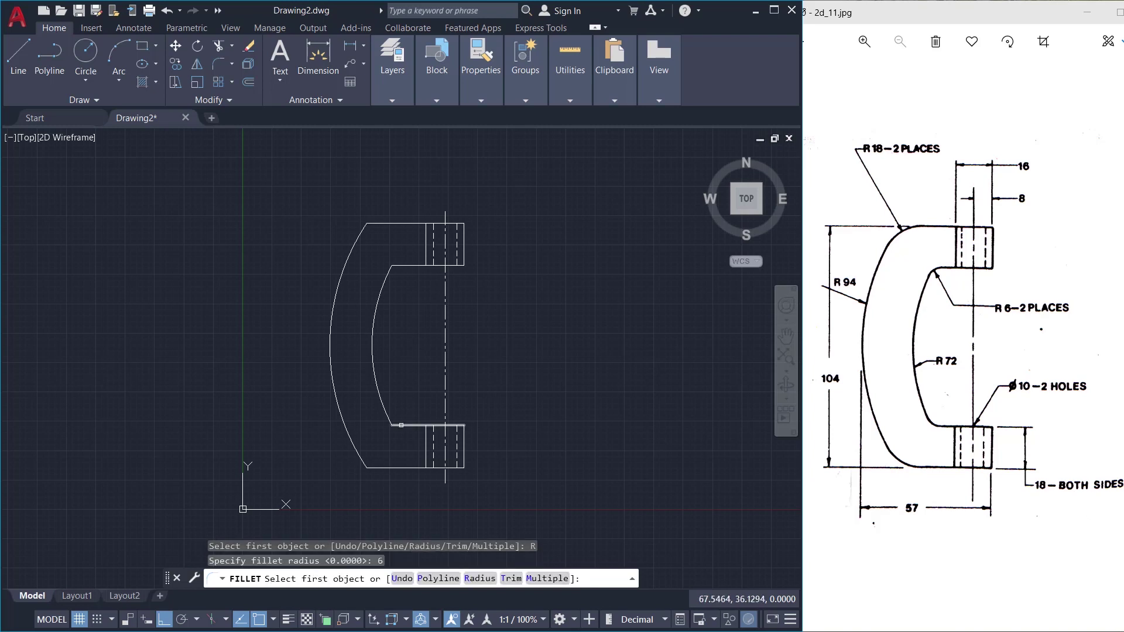
click(396, 421)
click(394, 417)
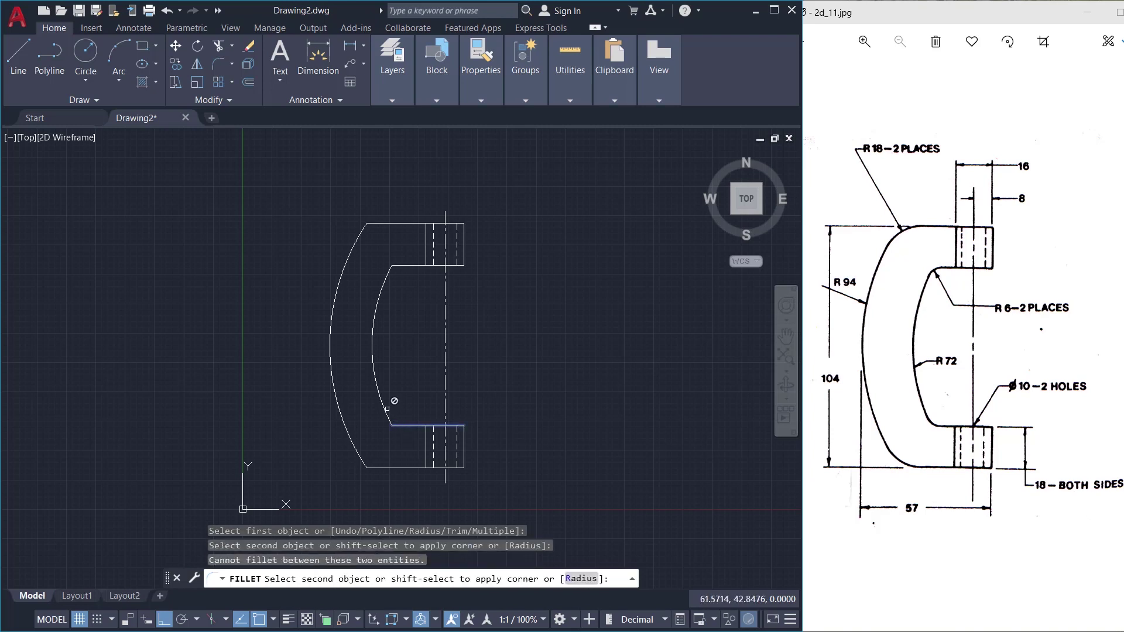
click(386, 408)
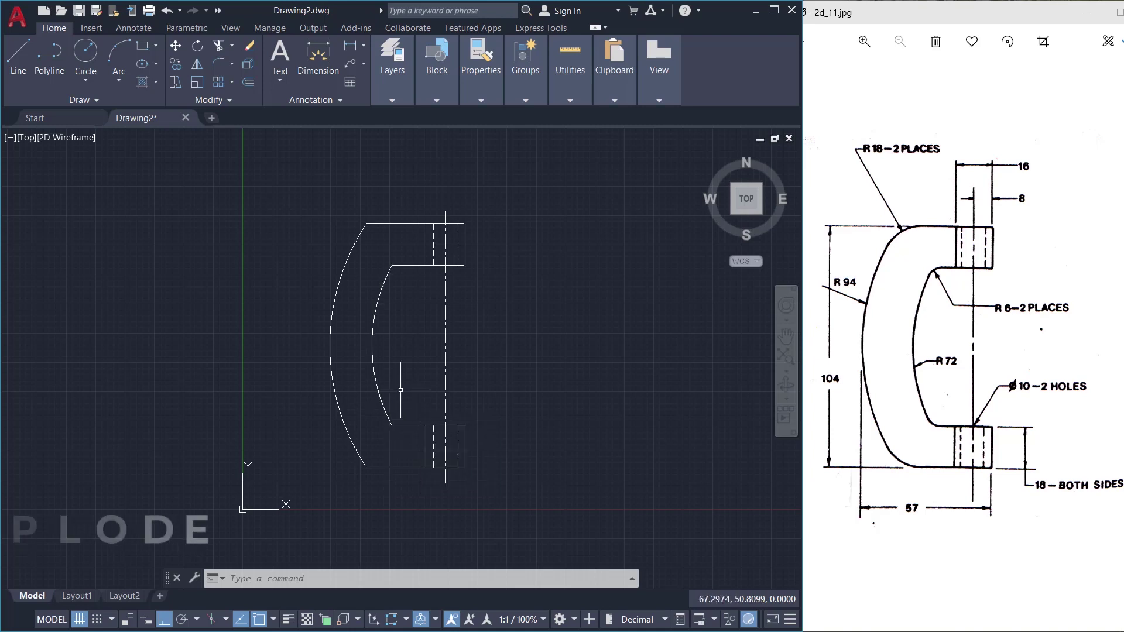
- Explode the bracket's outlines into separate lines with a crossing window, then undo once
text(x)
key(Return)
click(414, 209)
click(323, 476)
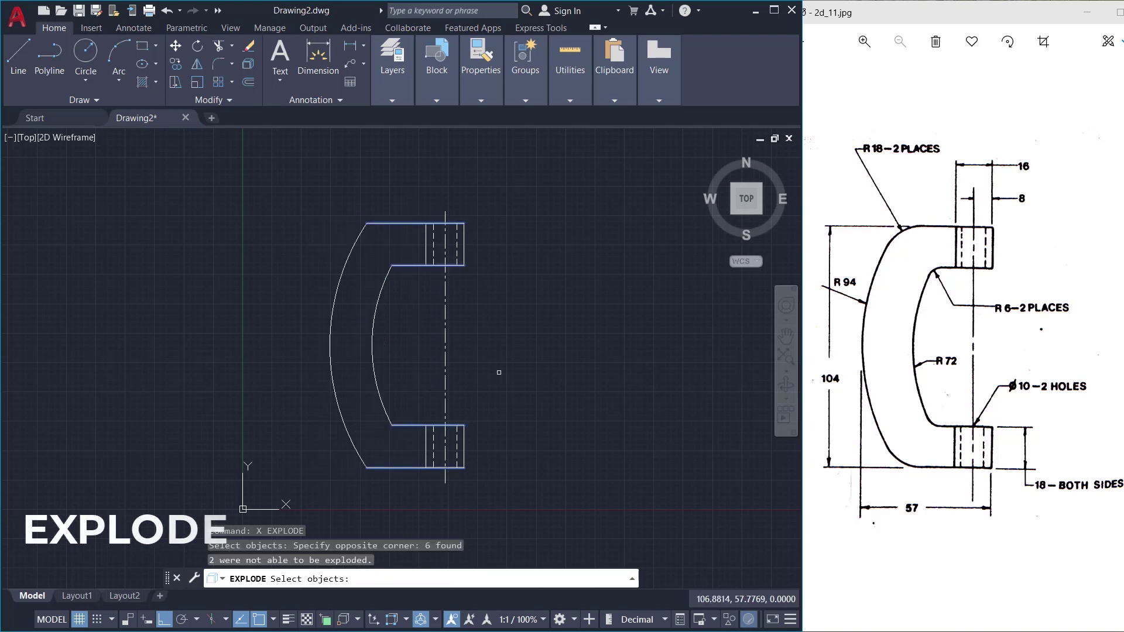
key(Return)
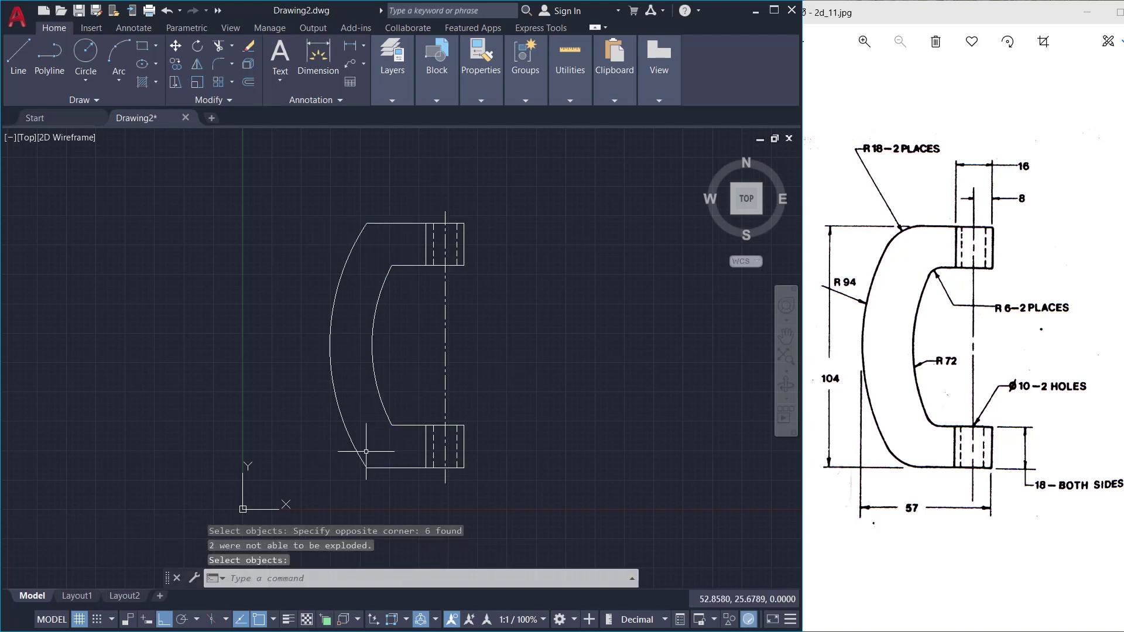
key(ctrl+z)
key(Escape)
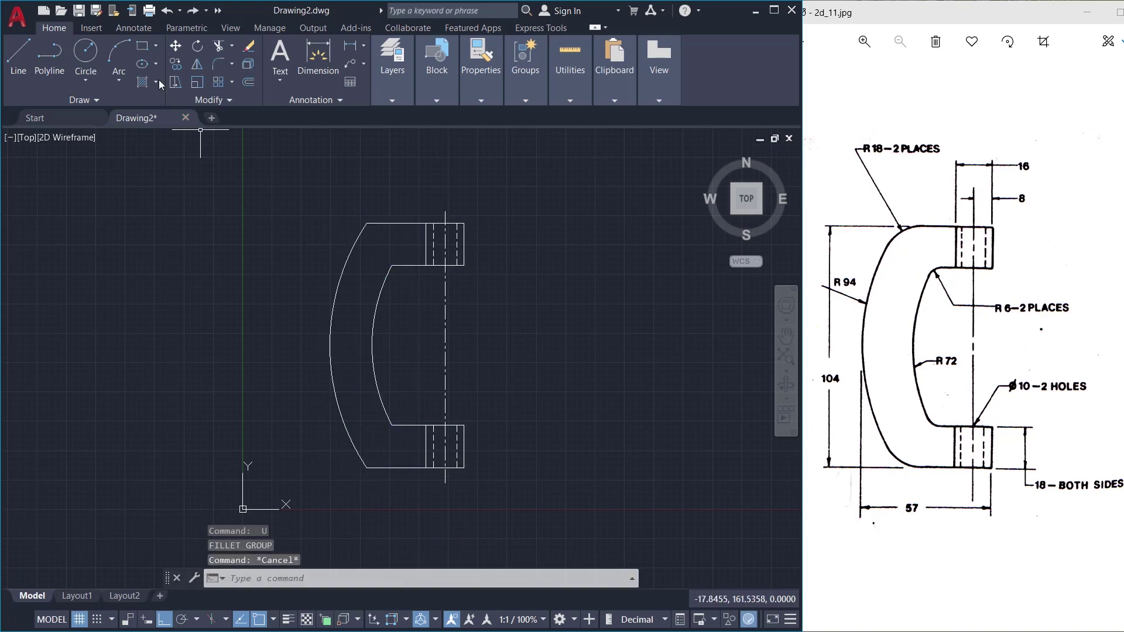
- Fillet the lower and upper inner corners against the R72 arc with radius 6 in Multiple mode
click(215, 65)
text(R)
key(Return)
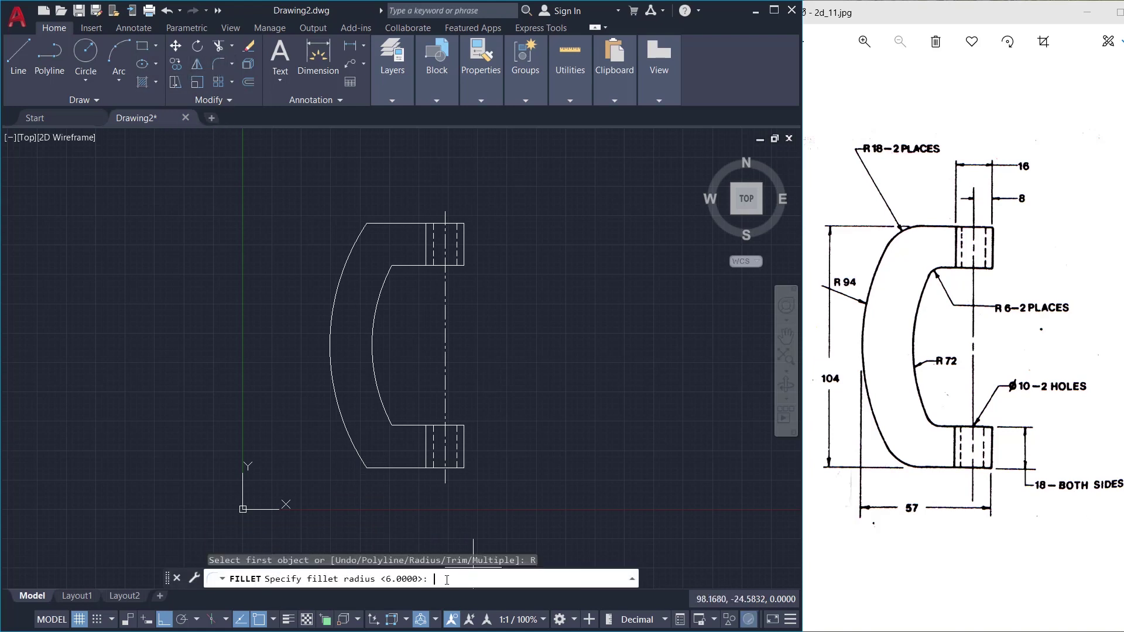
text(6)
key(Return)
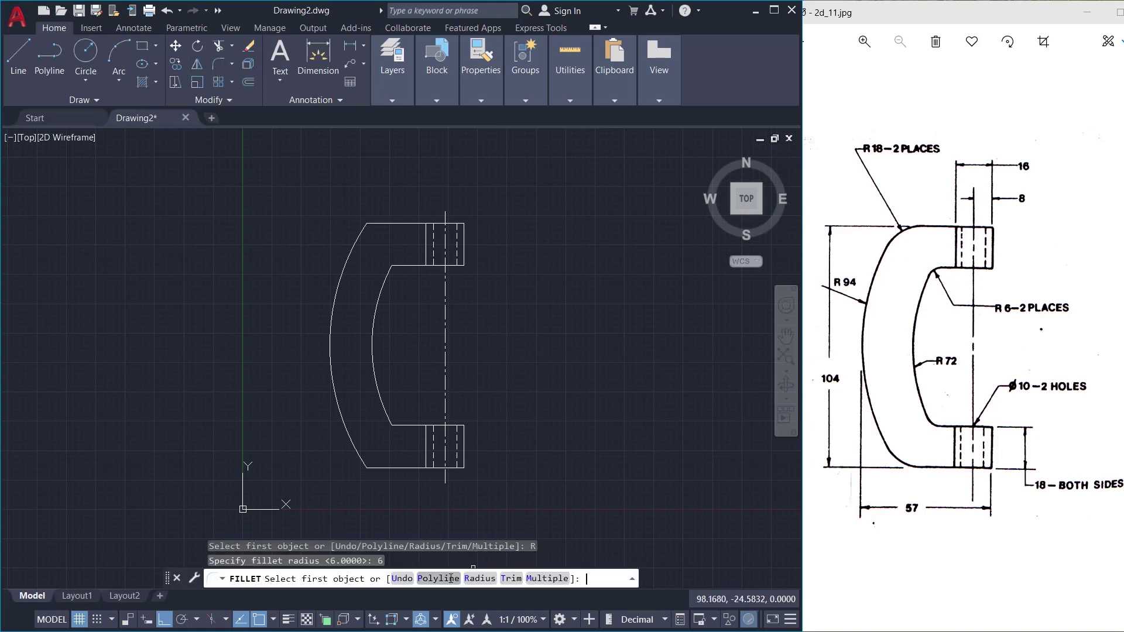
click(548, 578)
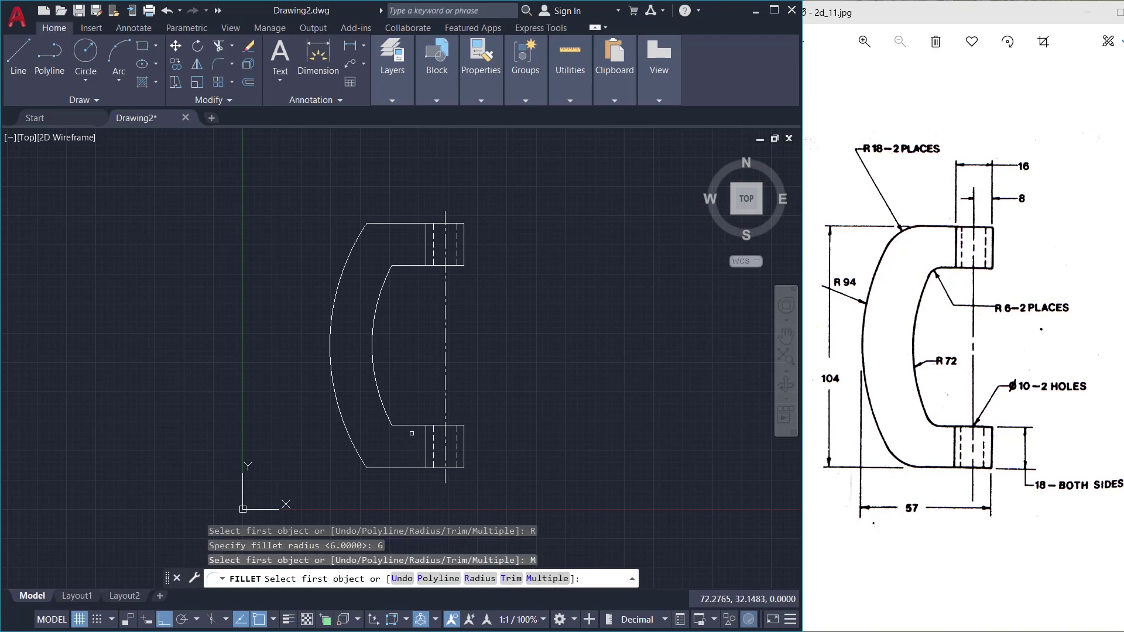
click(394, 424)
click(376, 375)
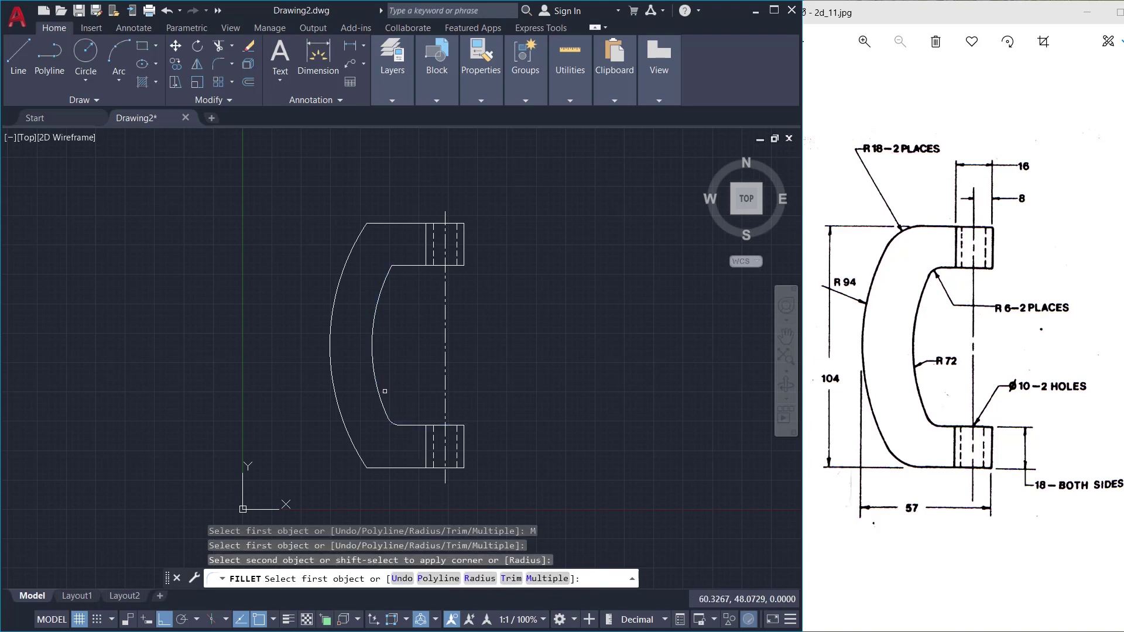
click(381, 286)
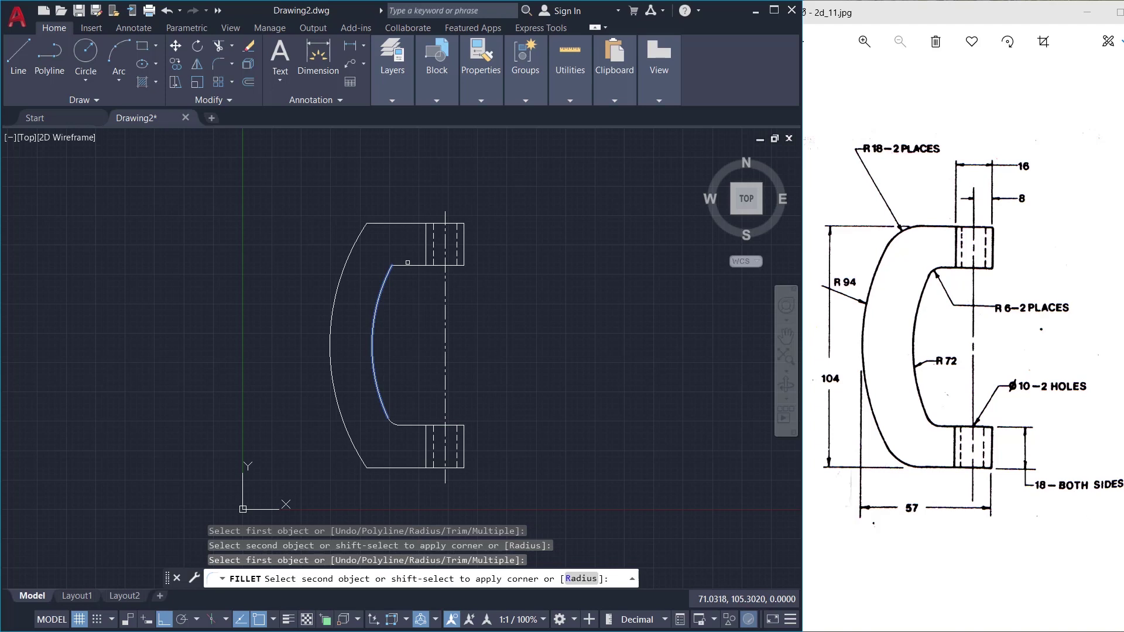
click(404, 268)
key(Escape)
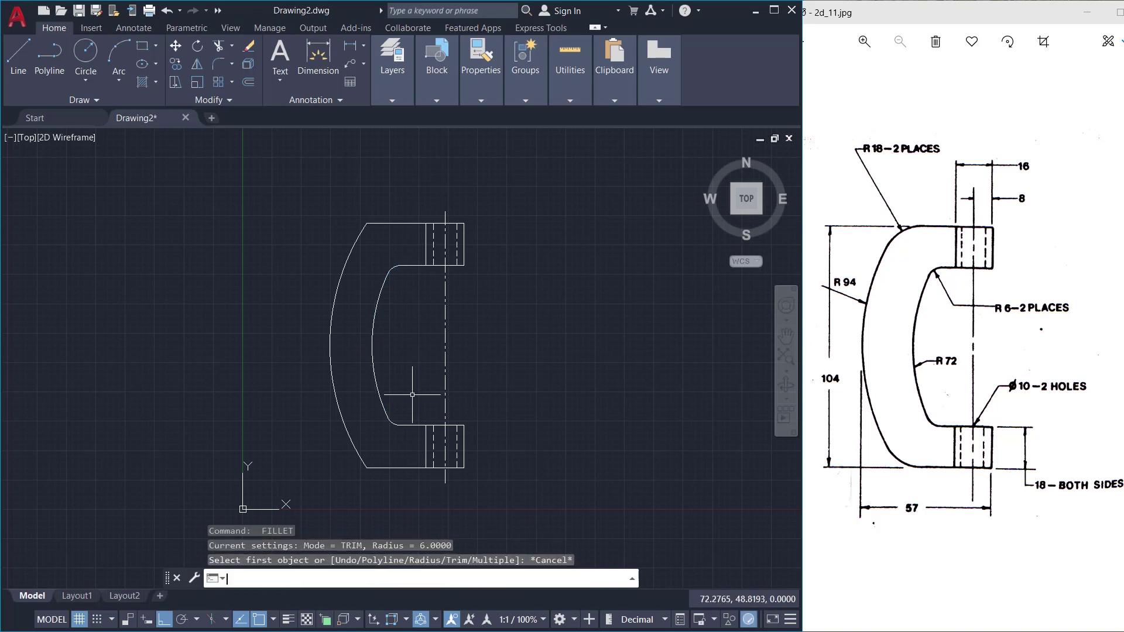
right_click(455, 327)
click(485, 335)
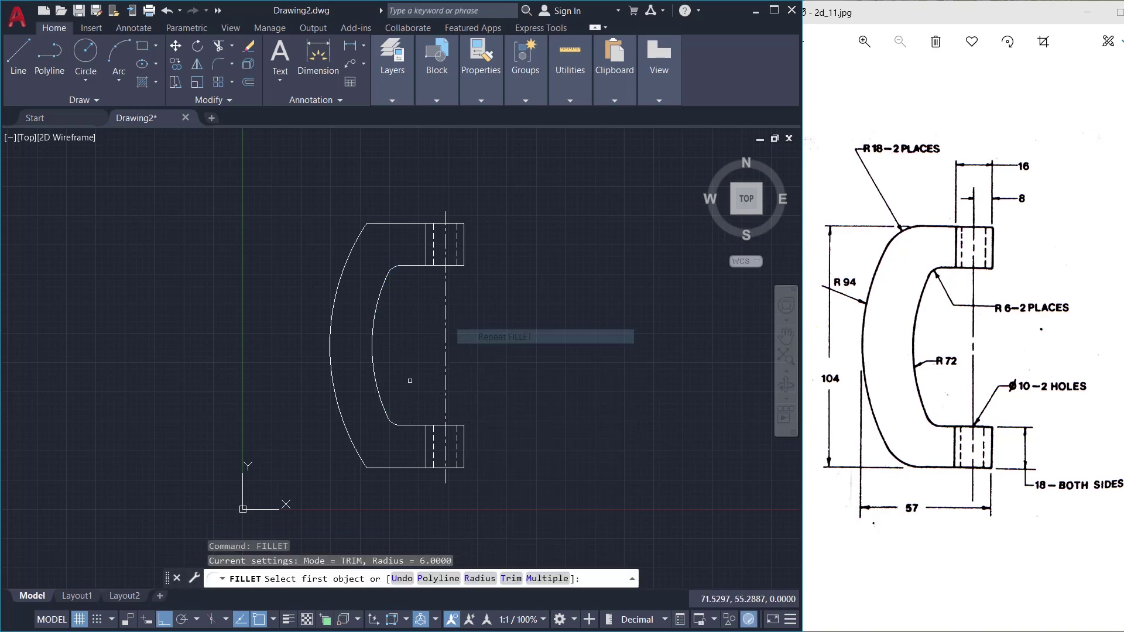
- Round the top and bottom outer corners where the lines meet the R94 arc with radius 18
click(489, 581)
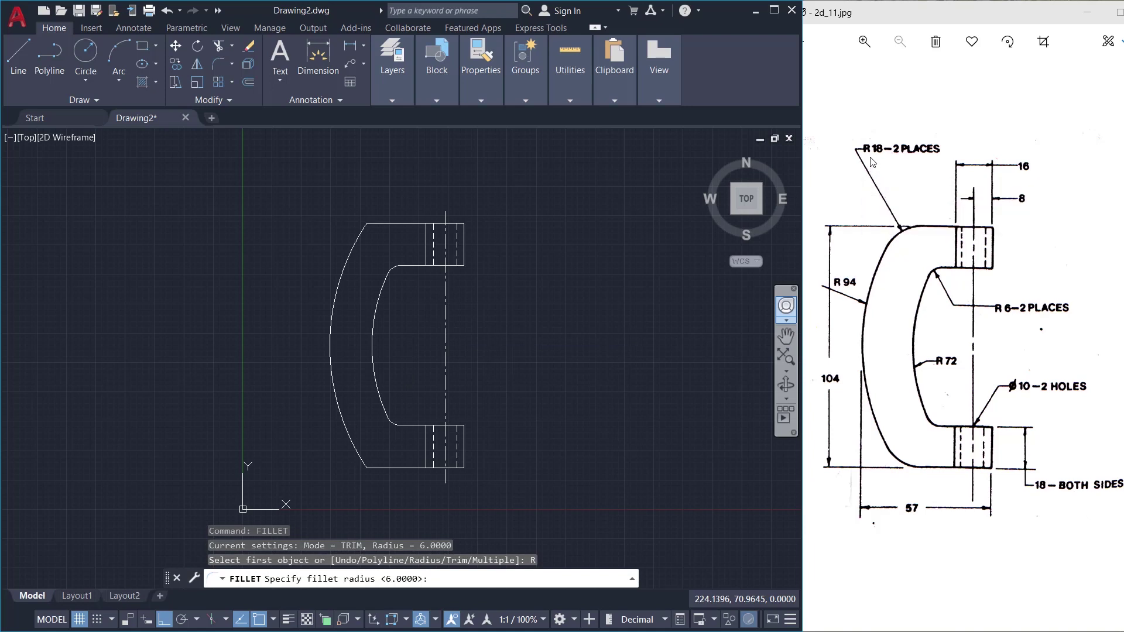
text(1)
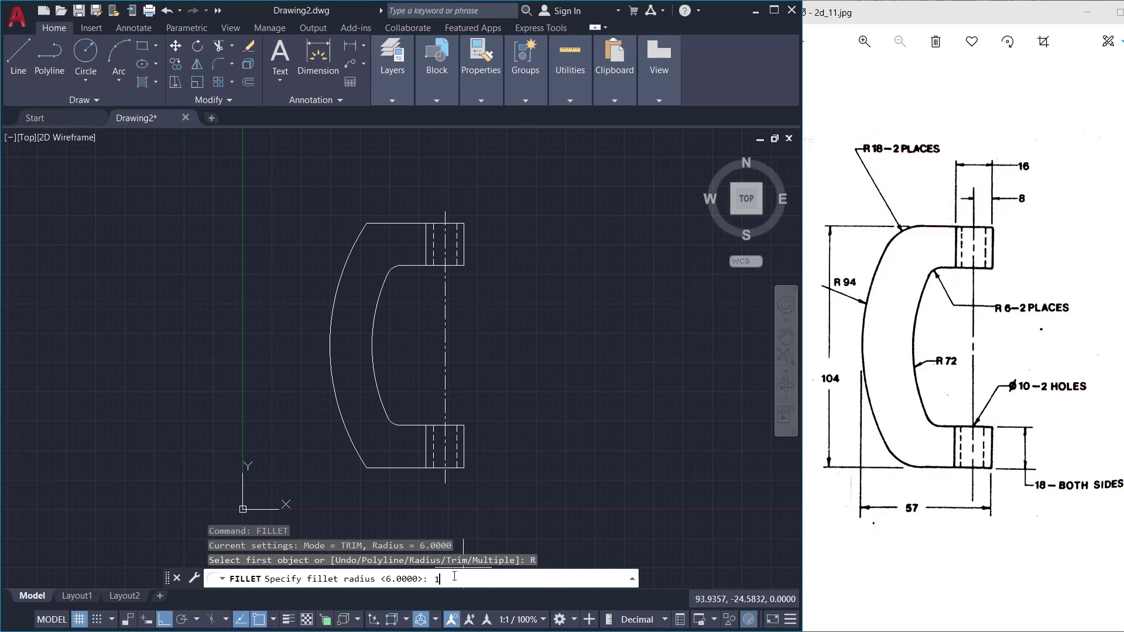
text(8)
key(Return)
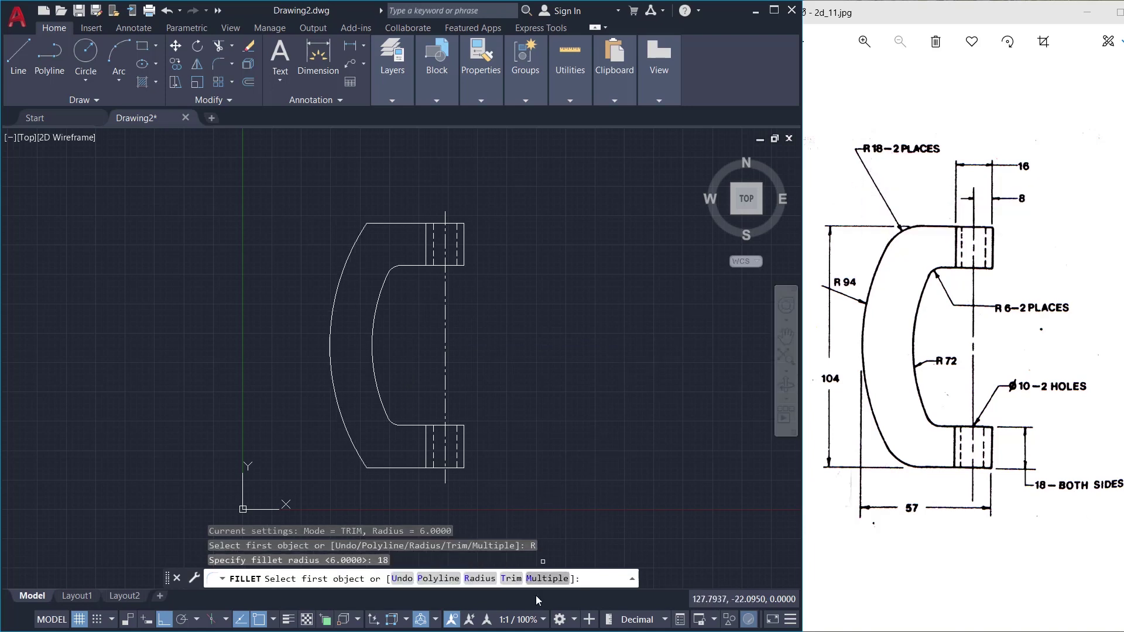
click(546, 578)
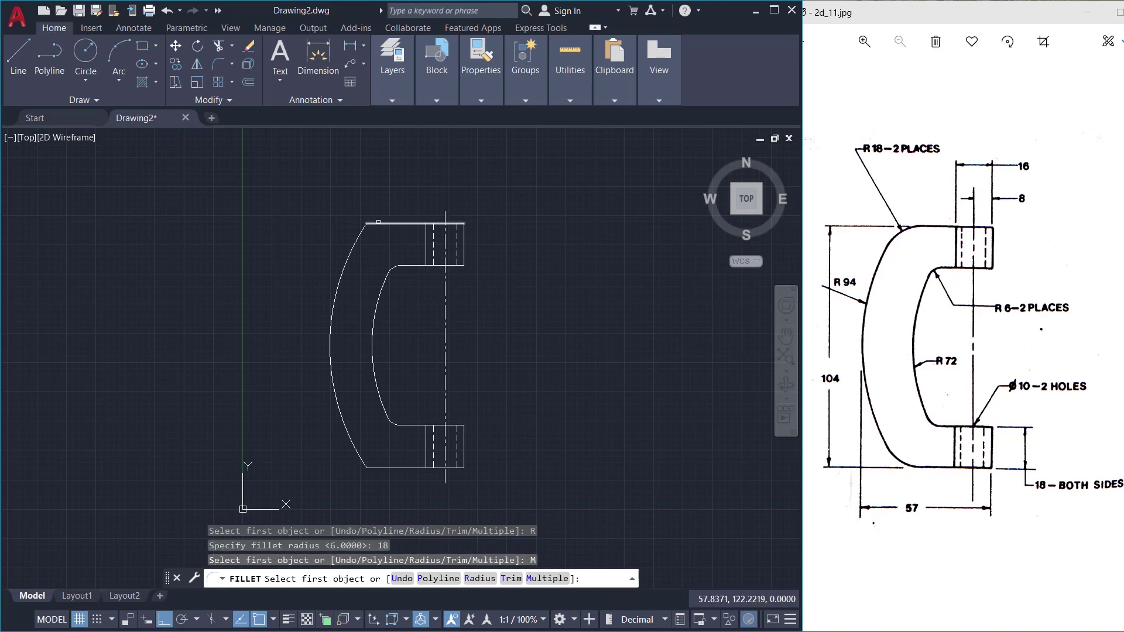
click(378, 222)
click(359, 277)
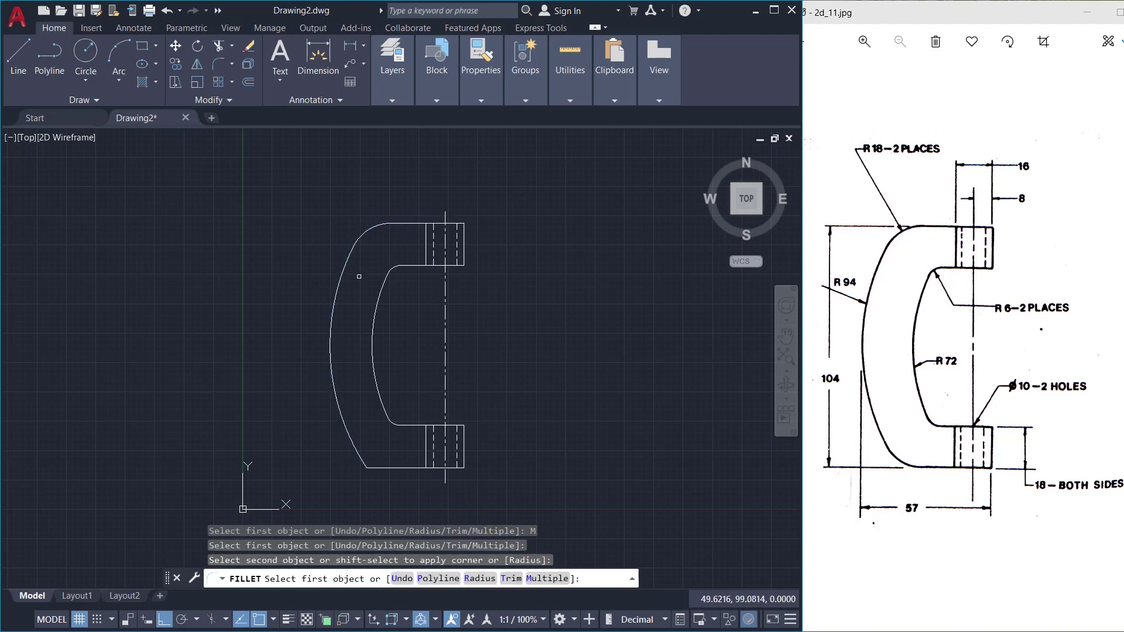
click(377, 468)
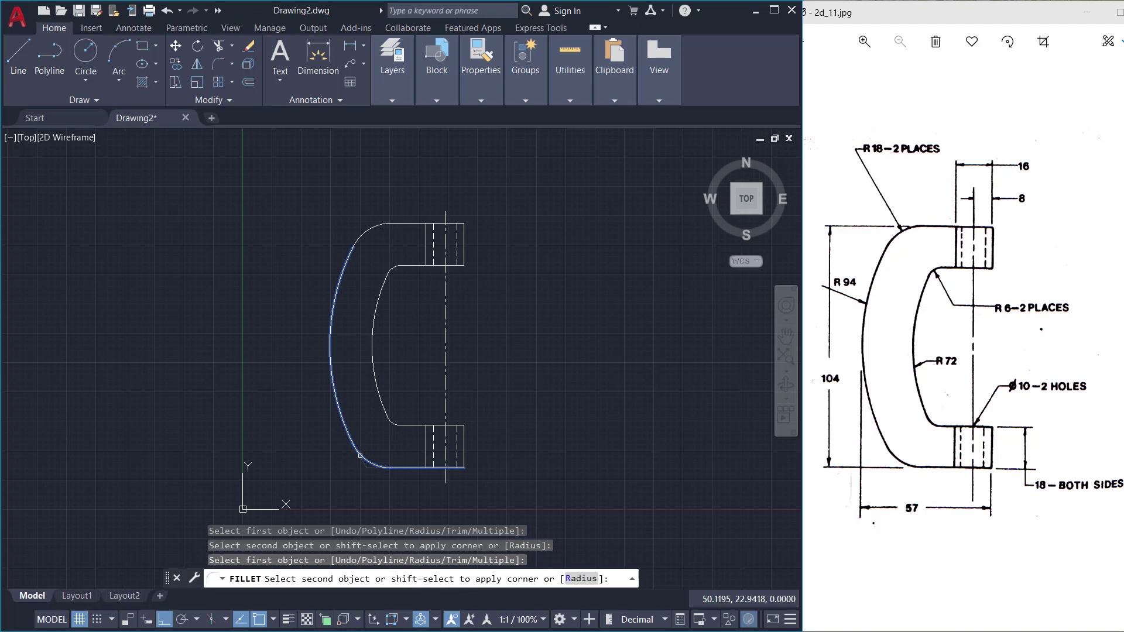
click(360, 456)
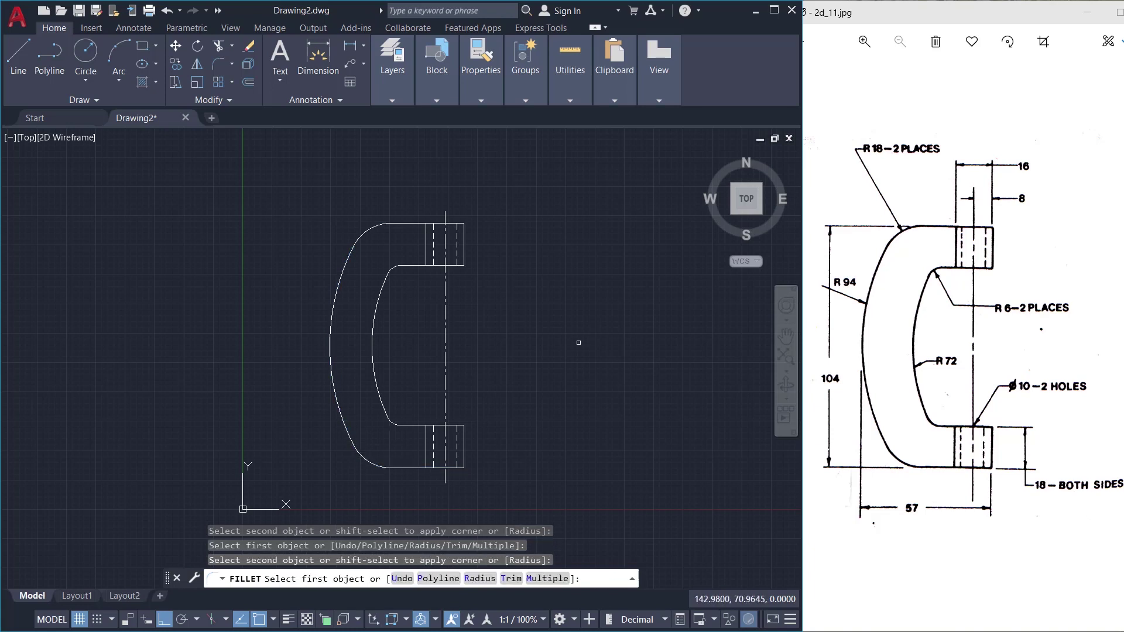
key(Escape)
scroll(402, 378, up, 3)
scroll(402, 372, down, 2)
scroll(409, 354, up, 2)
middle_drag(415, 362, 436, 369)
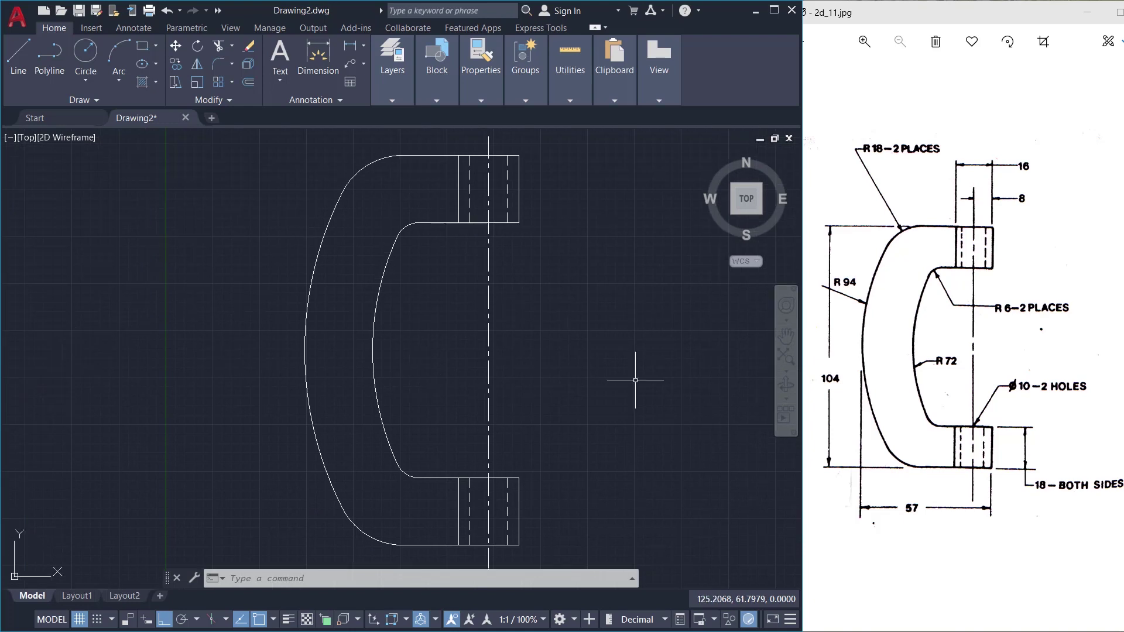